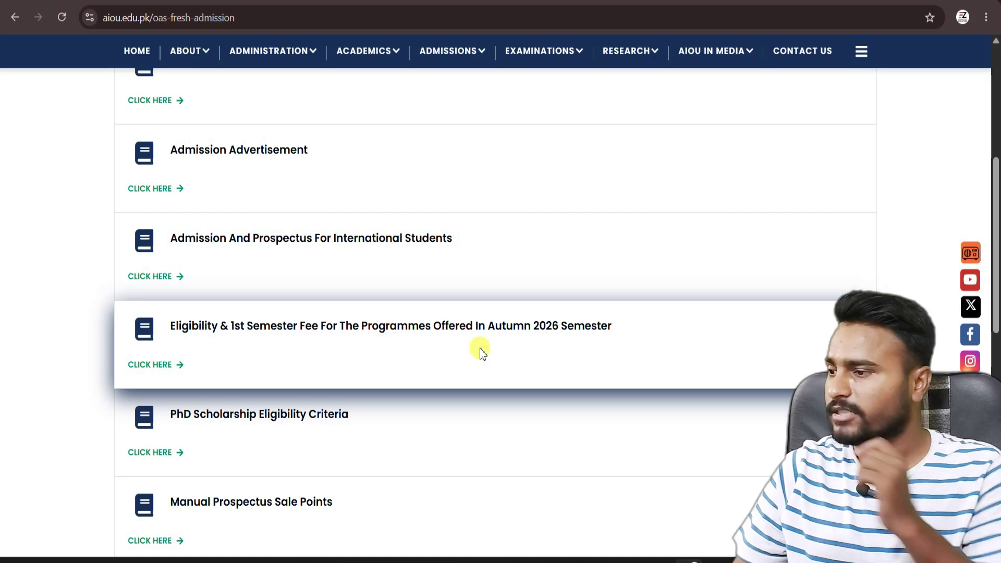
Open the eligibility and first-semester fee schedule for the Autumn 2026 programmes and dismiss the Draw tool notice.
click(168, 364)
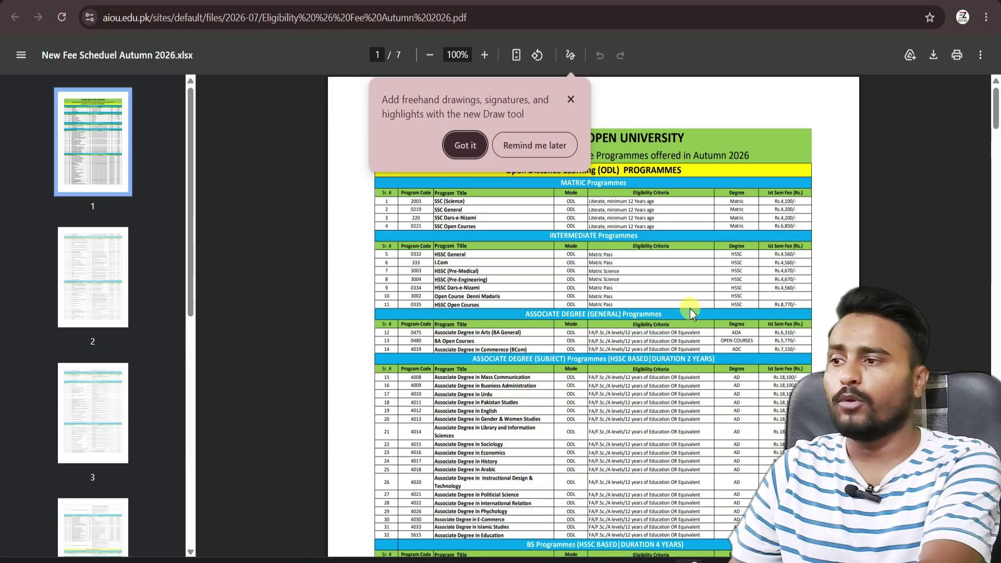
click(459, 143)
scroll(585, 123, up, 5)
scroll(589, 127, down, 3)
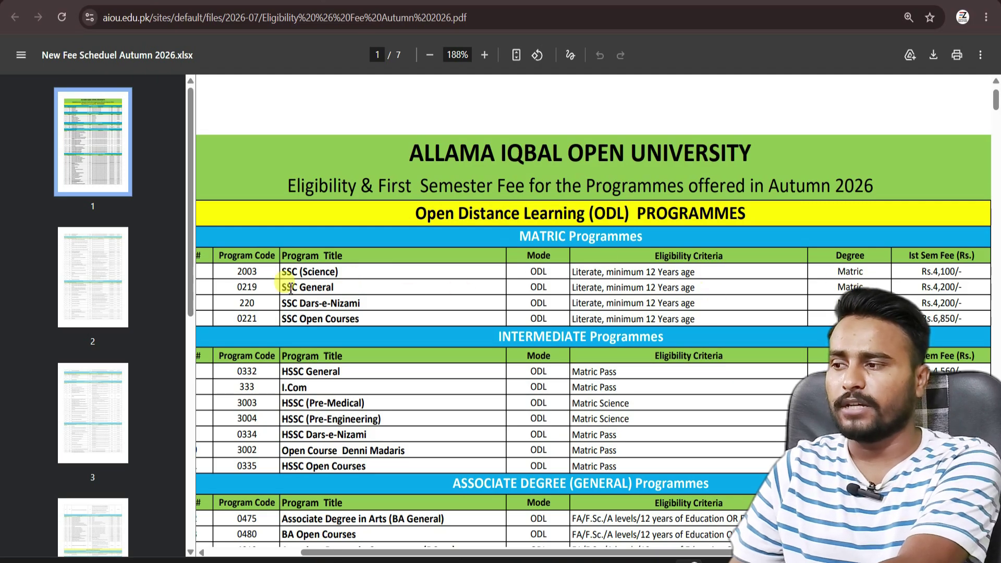
Examine the programme codes, titles, eligibility criteria and first-semester fees of the Matric programmes in the fee schedule.
drag(228, 270, 255, 308)
click(251, 303)
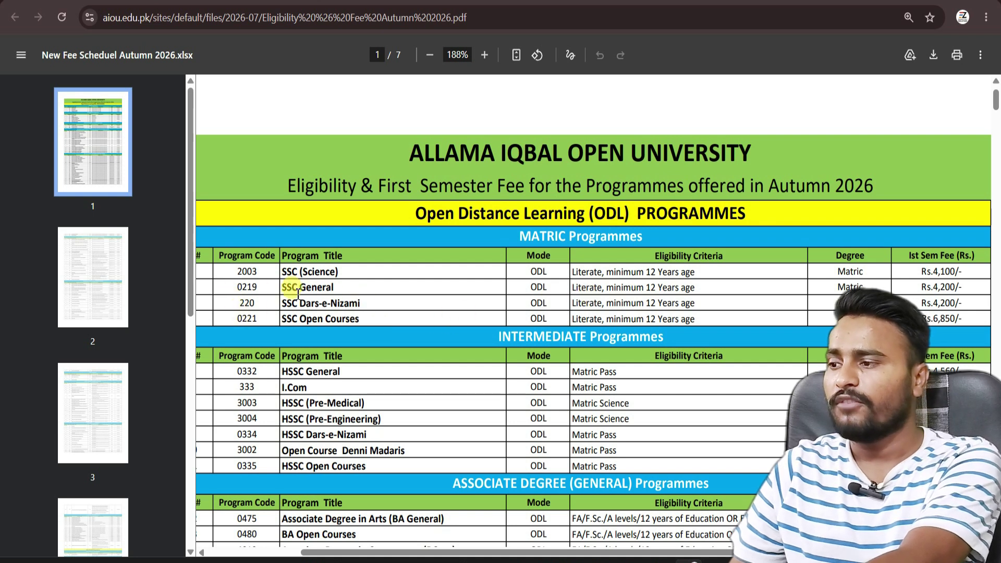
drag(239, 287, 262, 288)
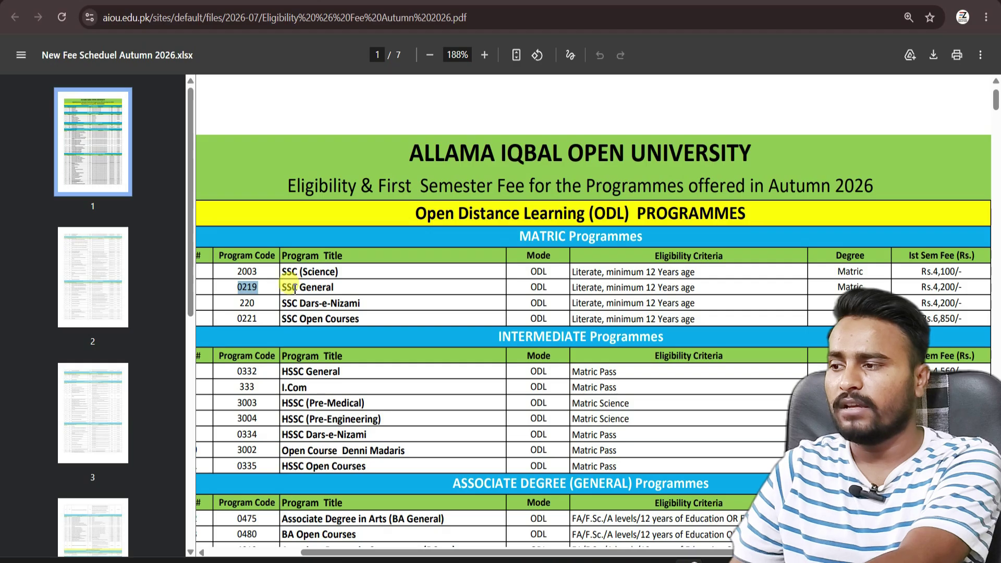
drag(286, 289, 348, 278)
click(348, 279)
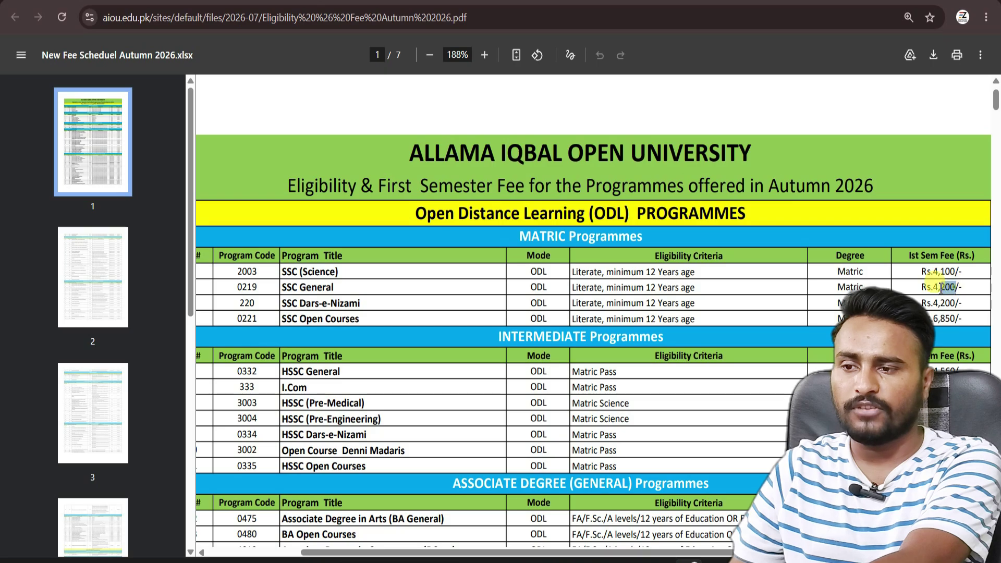
ctrl+scroll(941, 288, up, 3)
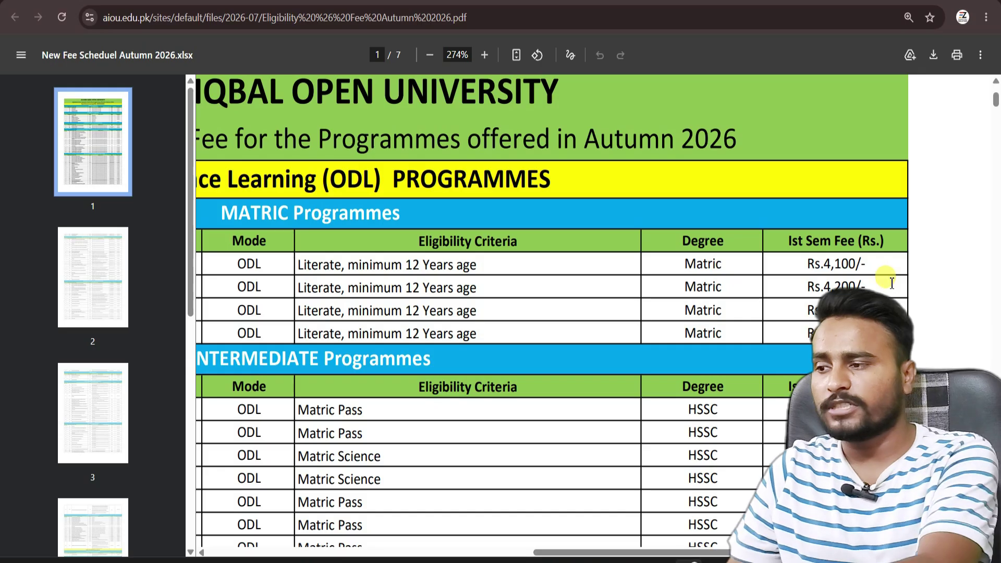
ctrl+scroll(910, 279, down, 2)
scroll(910, 280, down, 1)
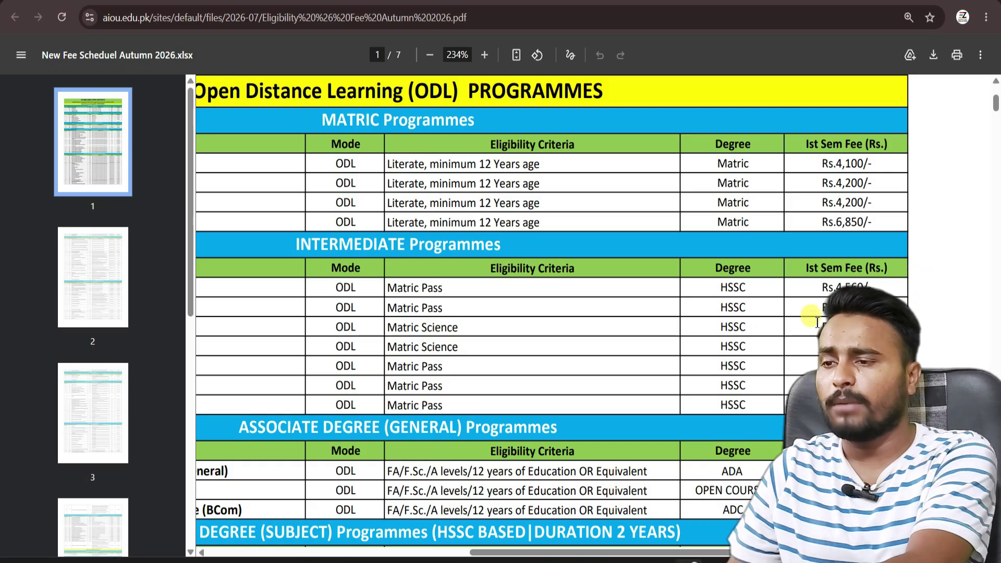
Look through the Associate Degree, BS, BEd and postgraduate diploma programmes in the fee schedule, and return to its first page.
scroll(817, 322, down, 6)
scroll(817, 321, left, 2)
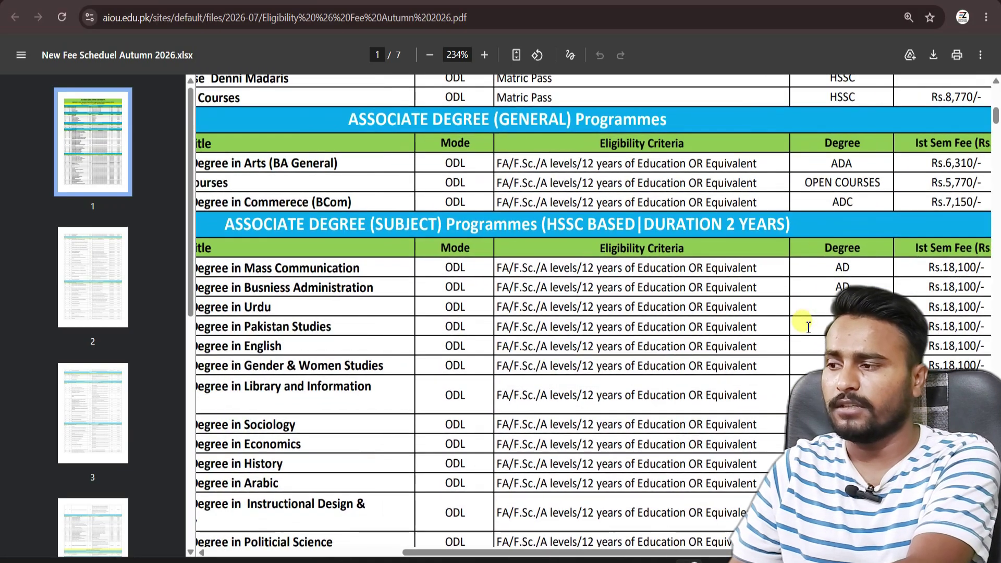
scroll(808, 327, down, 7)
scroll(808, 327, left, 2)
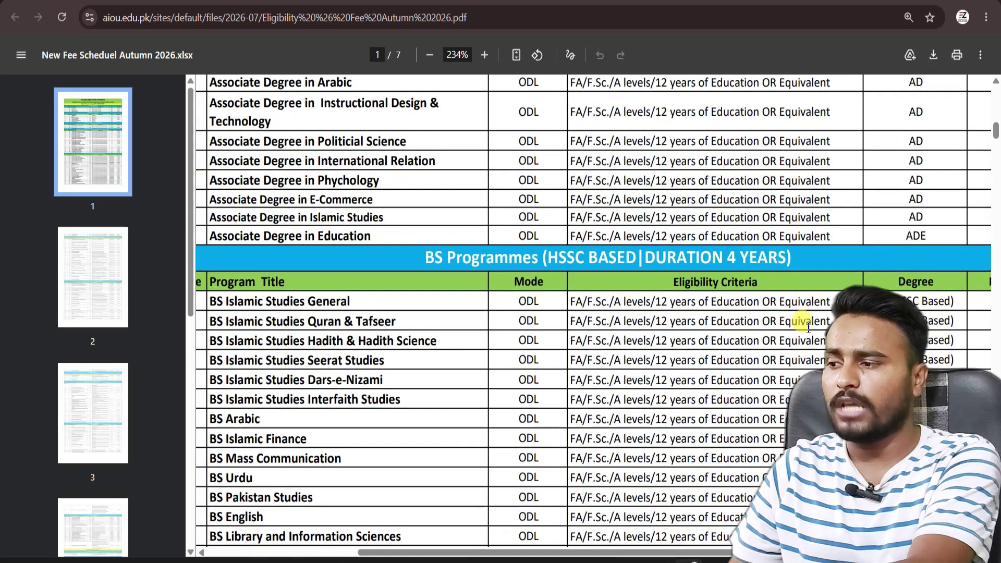
scroll(808, 327, down, 5)
ctrl+scroll(797, 320, down, 5)
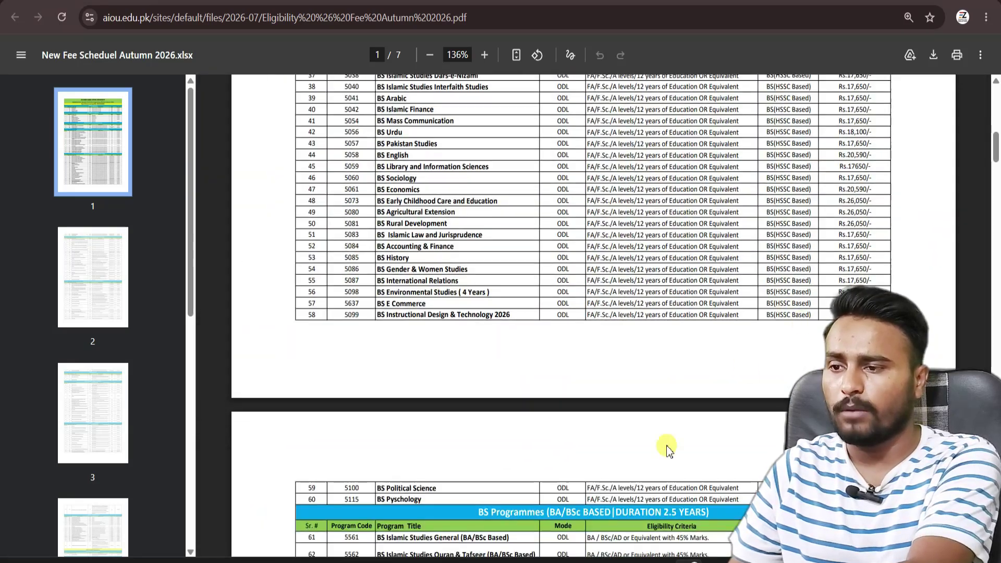
scroll(648, 353, down, 8)
scroll(655, 354, down, 10)
scroll(654, 354, up, 3)
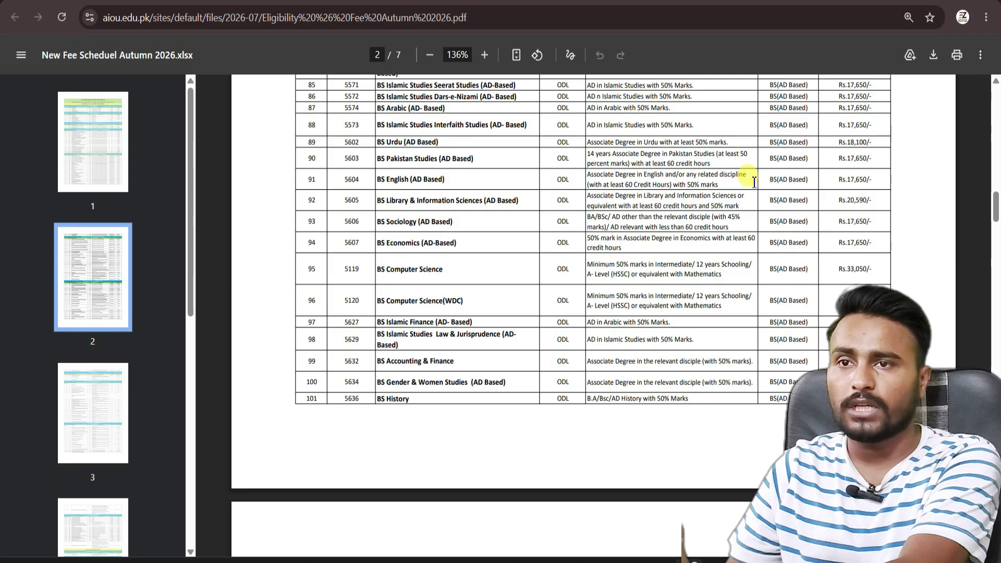
scroll(754, 181, down, 10)
scroll(754, 182, down, 5)
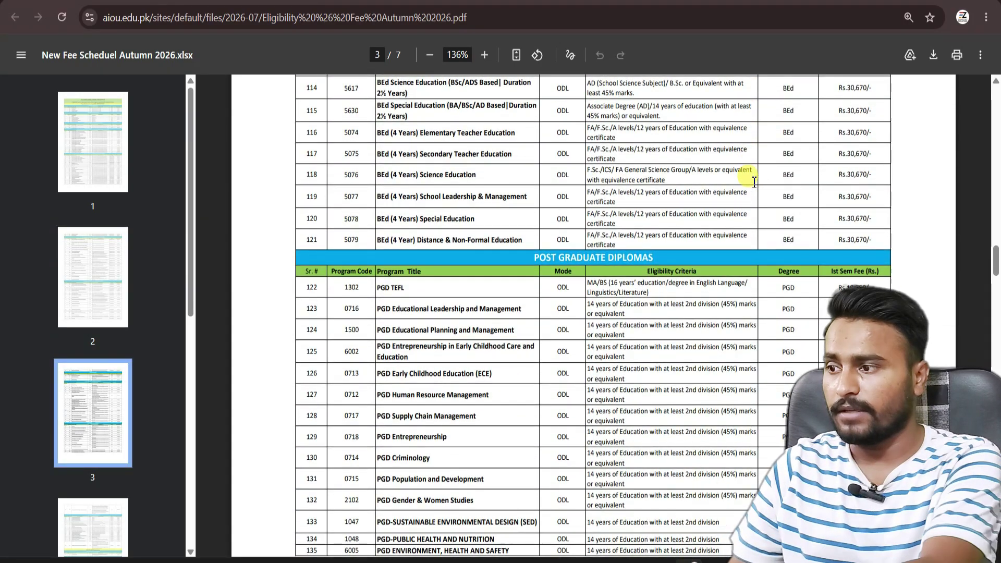
scroll(754, 182, up, 20)
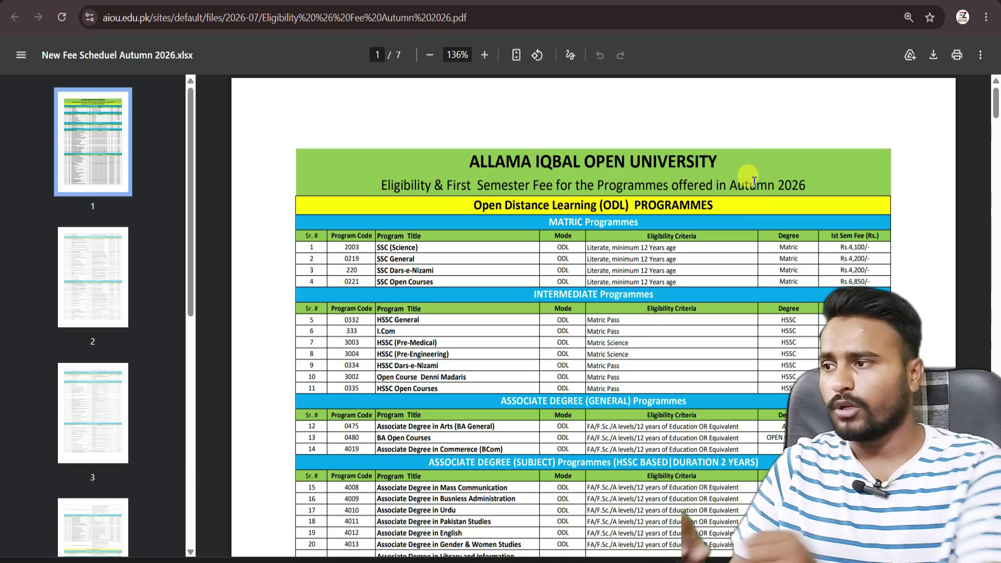
Leave the fee schedule, go to the university's home page and close the Autumn 2026 admission announcement.
click(224, 0)
scroll(378, 224, up, 5)
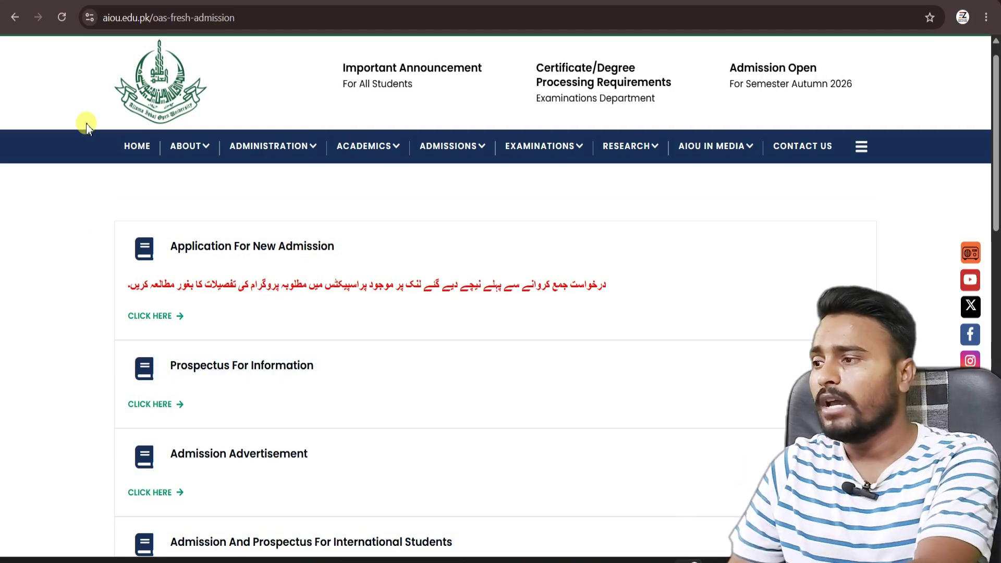
click(127, 146)
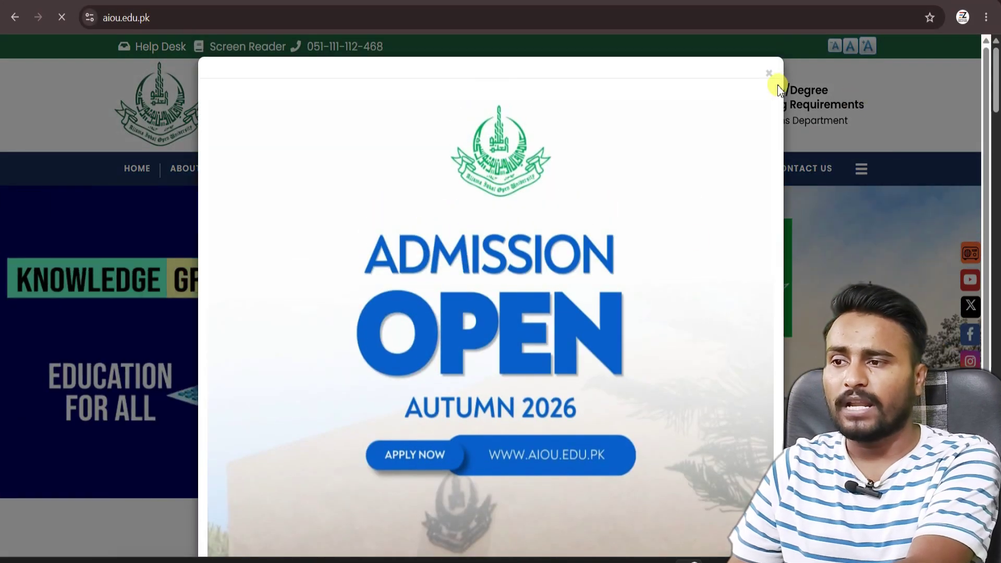
scroll(729, 326, down, 5)
scroll(730, 313, up, 4)
scroll(761, 125, up, 1)
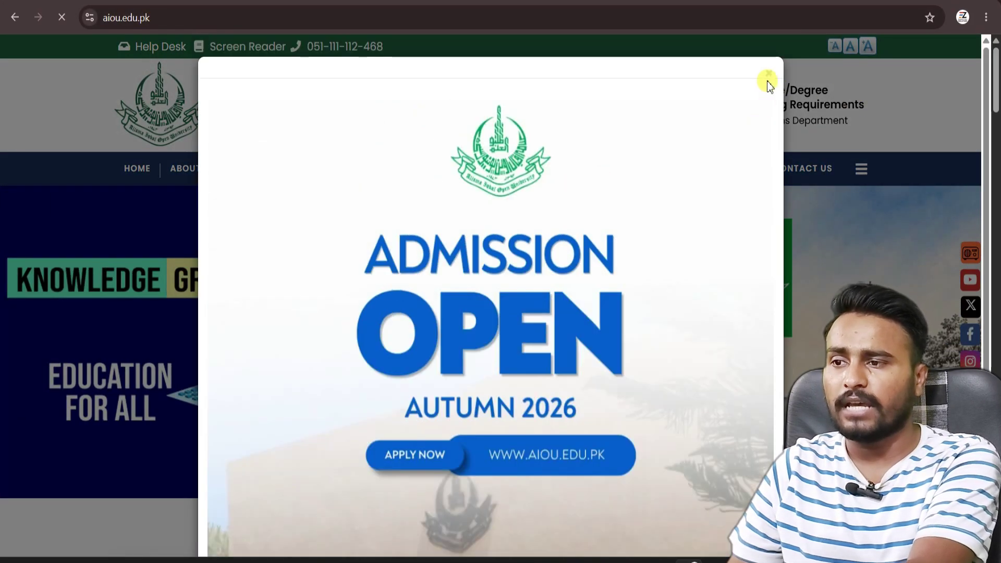
click(768, 77)
Open the Admission (OAS) page and follow its Application For New Admission link to the application portal.
scroll(513, 191, down, 6)
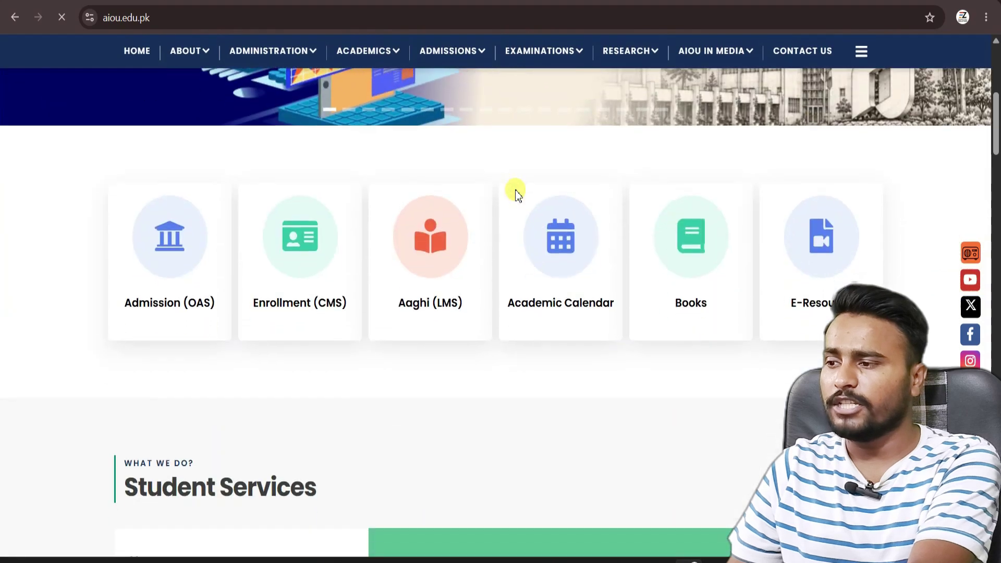
scroll(516, 193, down, 1)
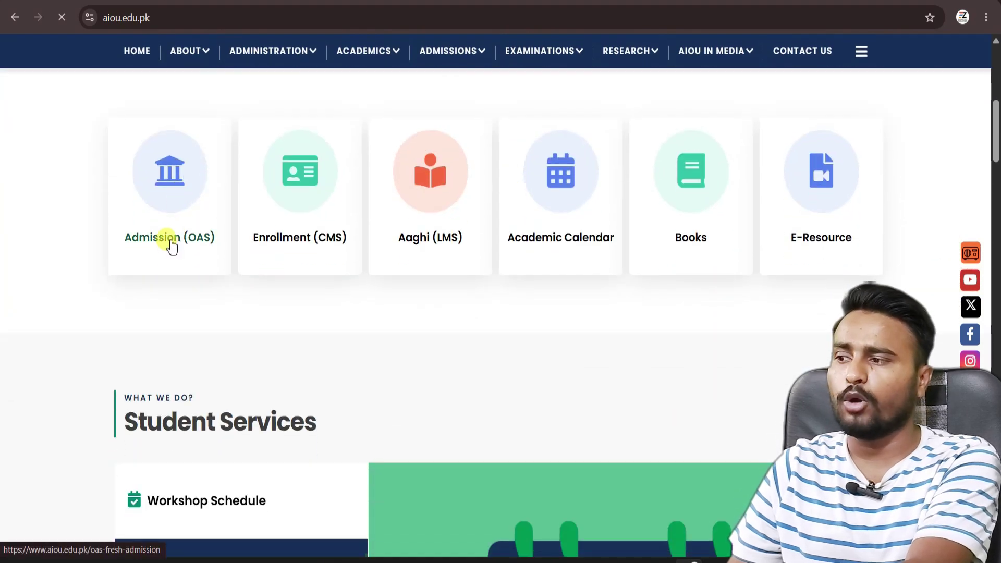
scroll(168, 239, down, 1)
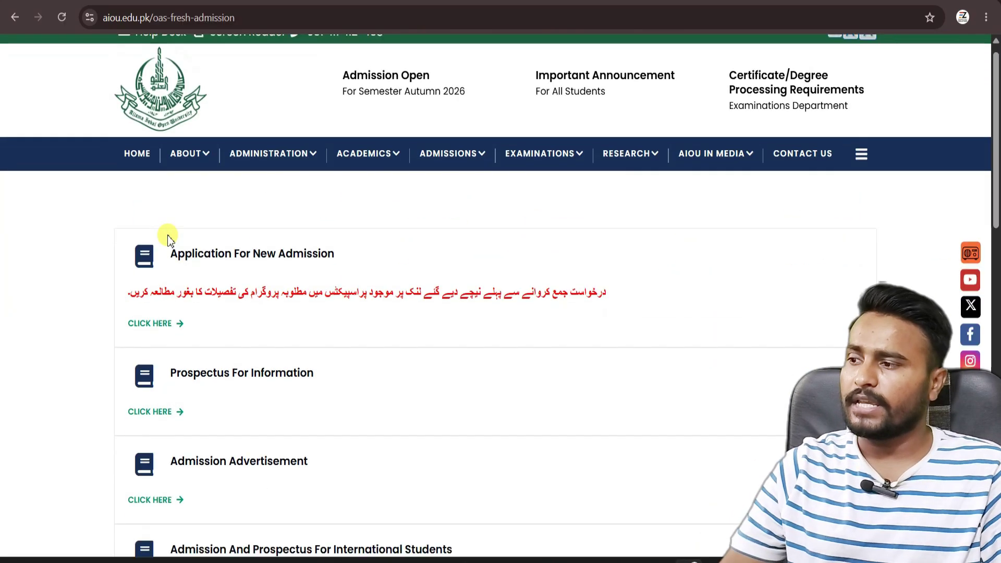
scroll(169, 240, down, 1)
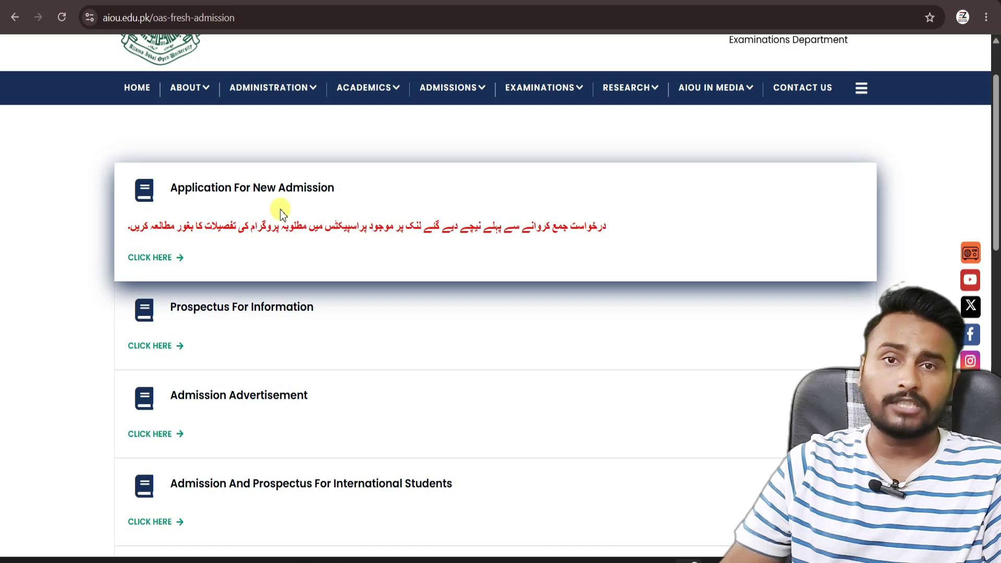
click(160, 264)
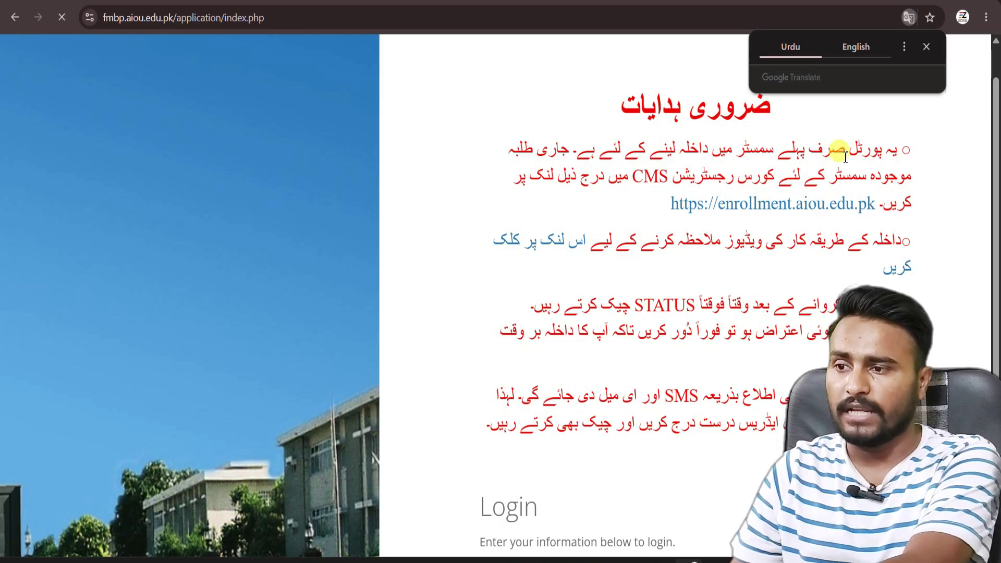
Review the application portal's Urdu instructions and login form, dismissing the translation offer.
scroll(834, 242, down, 1)
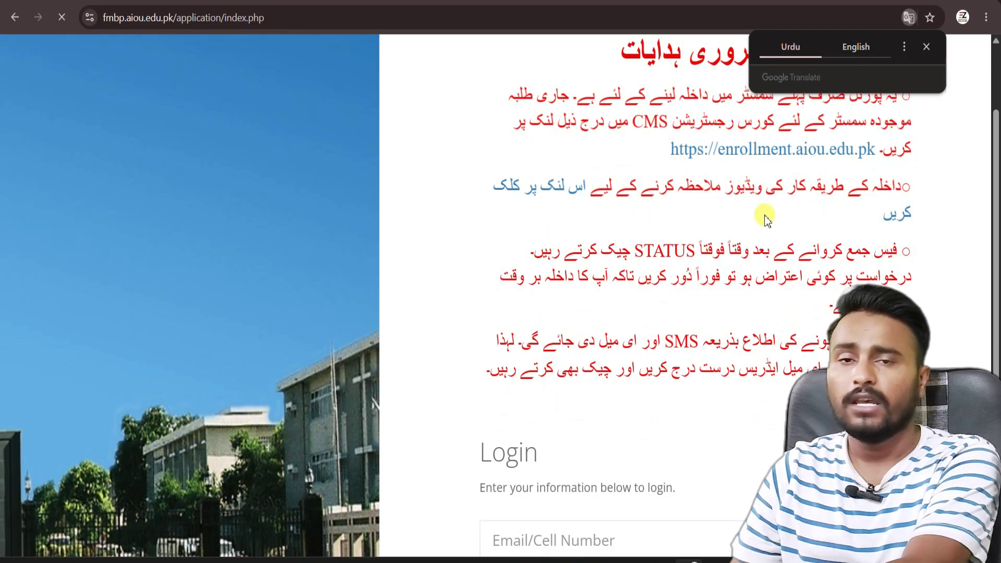
scroll(767, 219, down, 1)
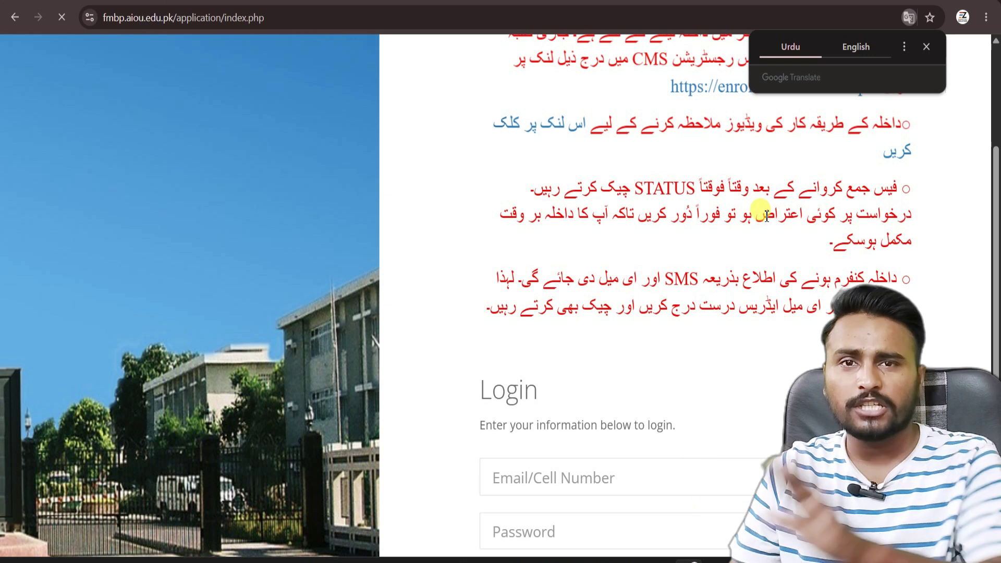
scroll(767, 215, down, 4)
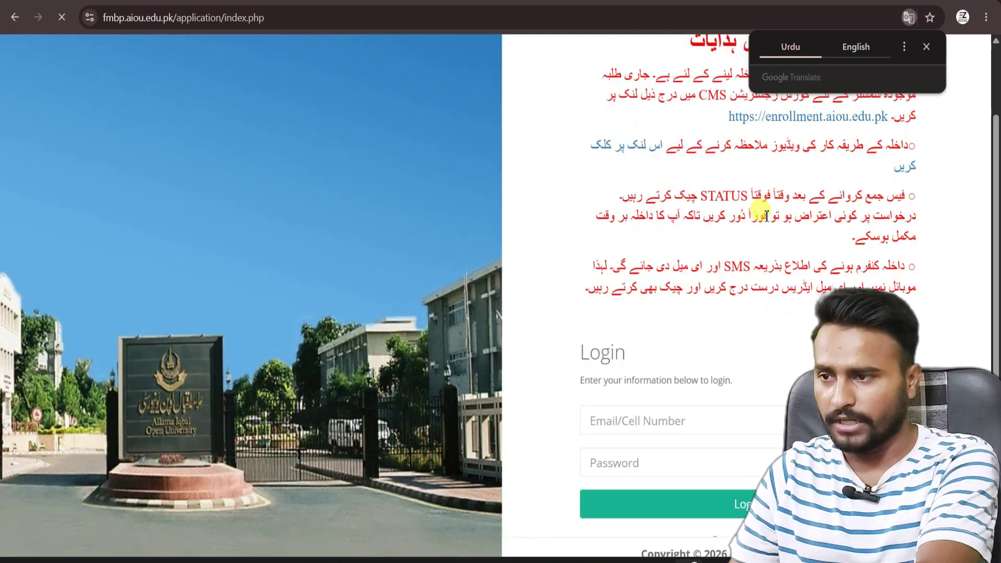
scroll(782, 322, down, 1)
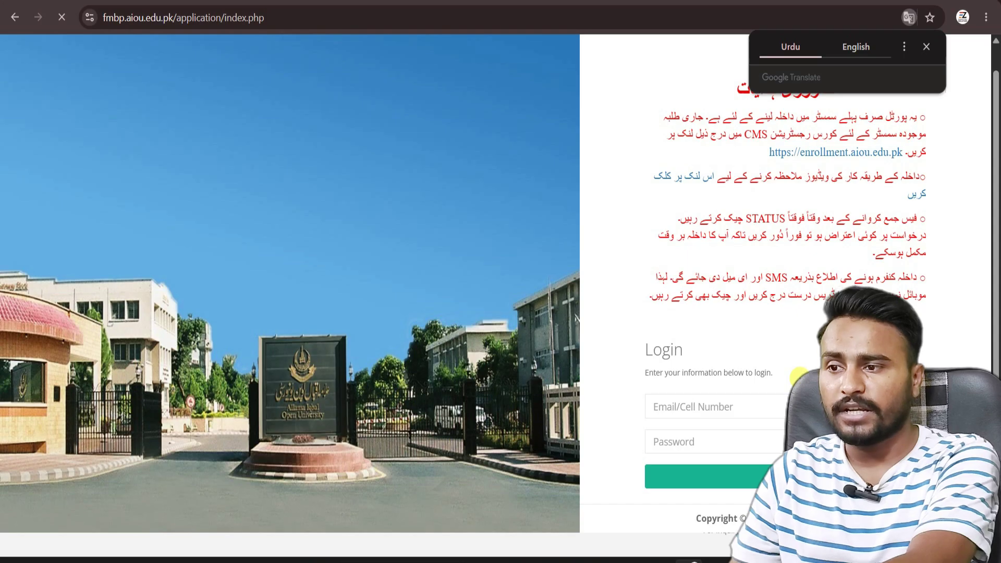
click(926, 47)
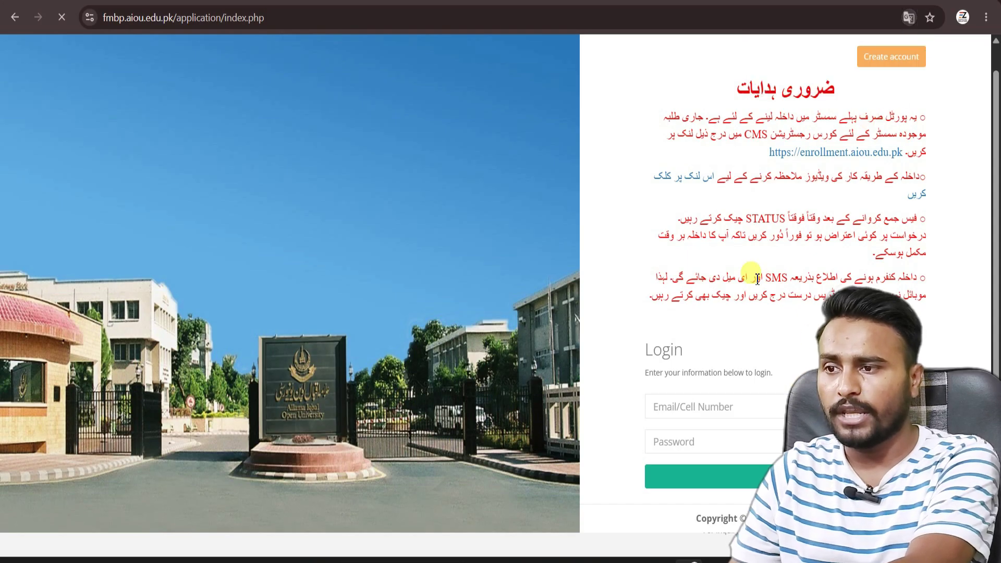
click(671, 406)
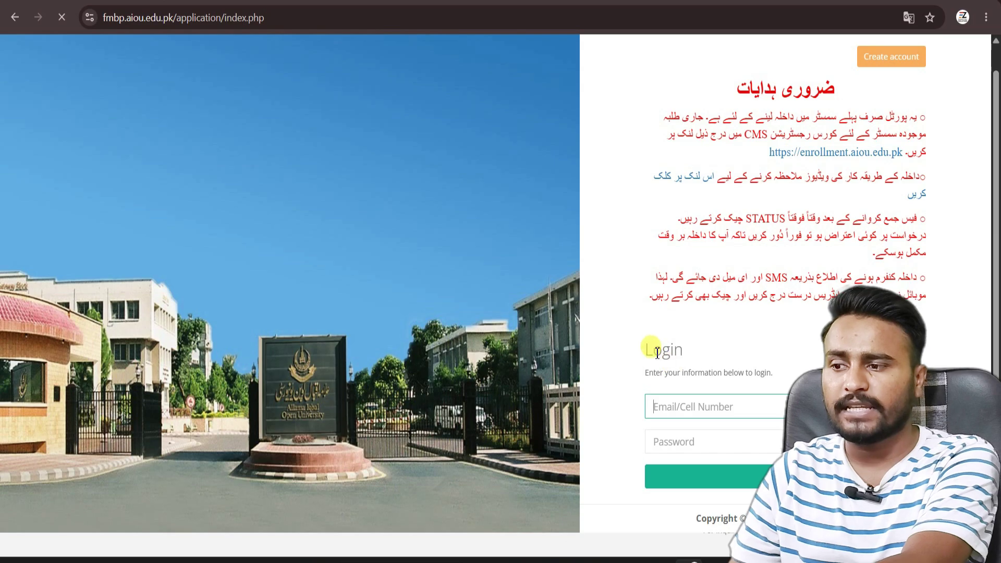
drag(650, 350, 684, 355)
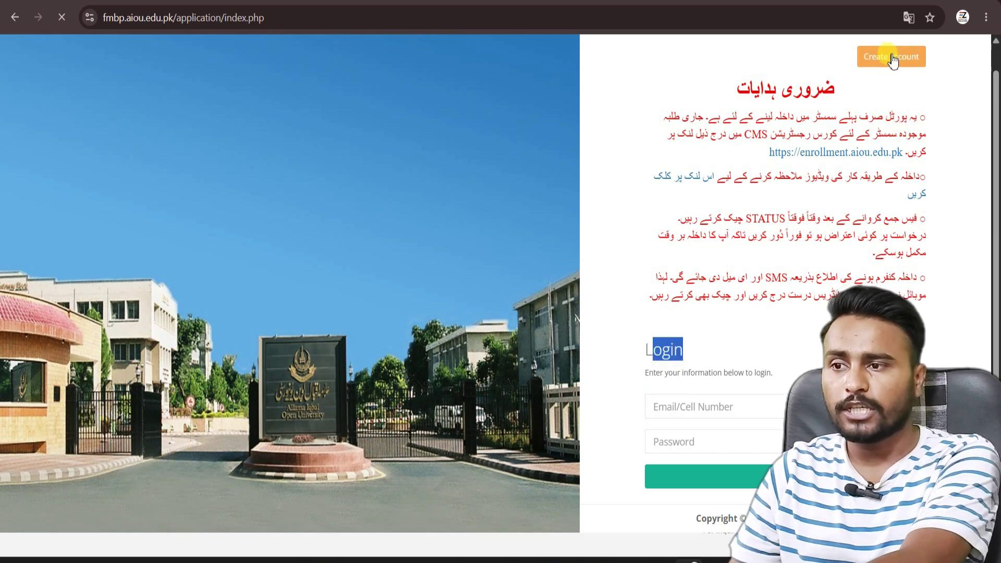
Open the registration form for creating a new applicant account.
scroll(893, 62, up, 5)
scroll(893, 62, right, 1)
scroll(893, 62, up, 1)
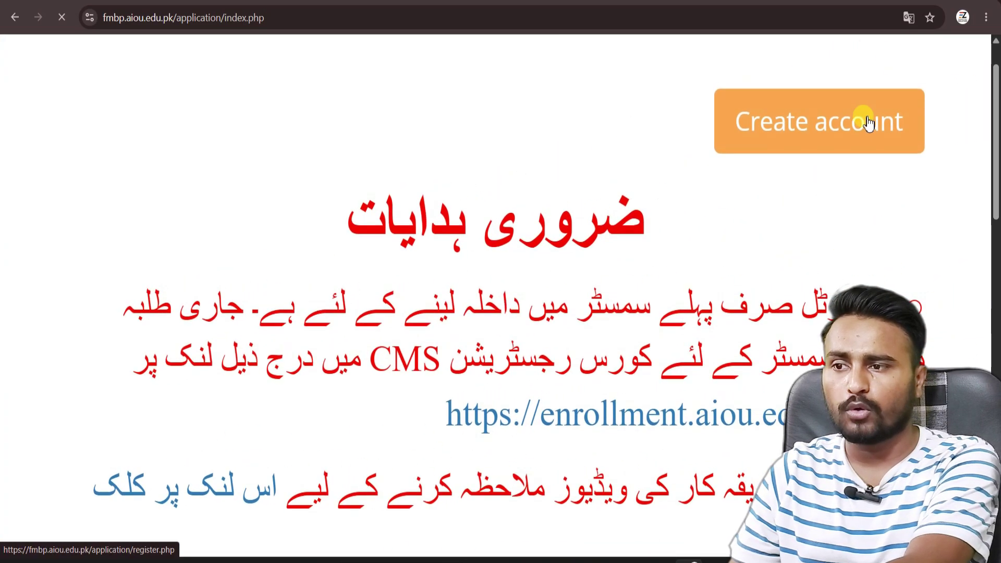
click(865, 124)
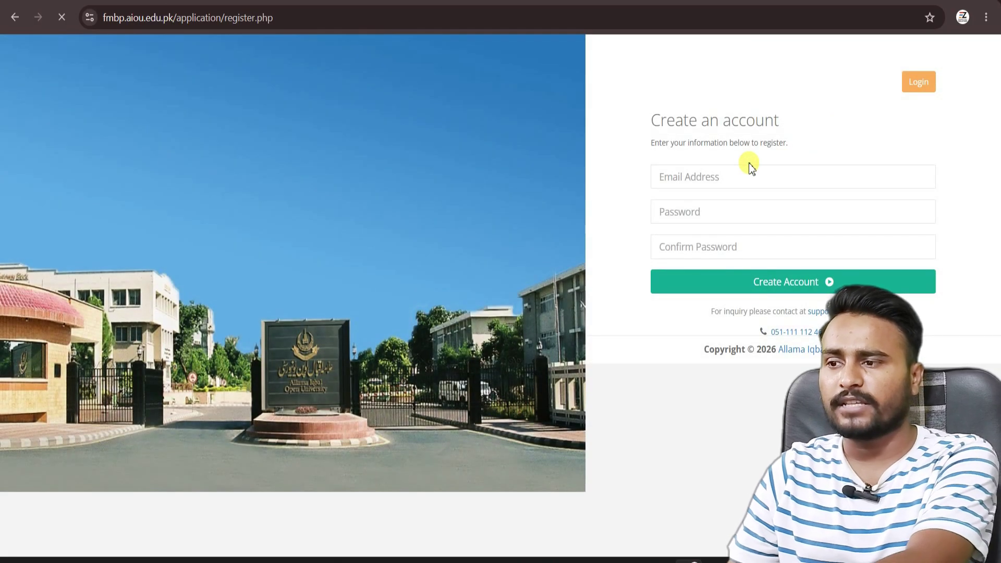
Fill in the applicant's e-mail address, the account password and its confirmation, and create the account.
click(726, 172)
click(691, 214)
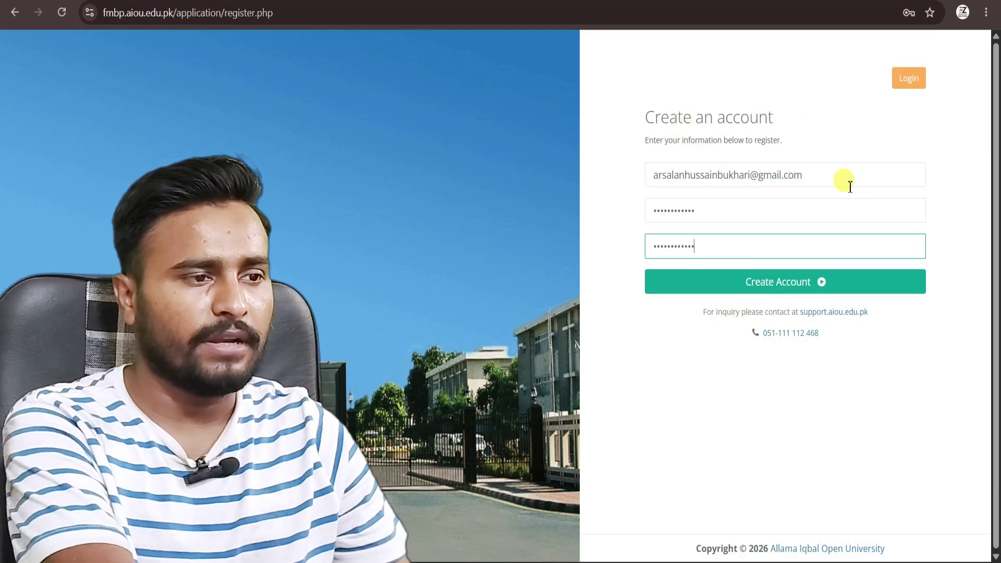
click(791, 290)
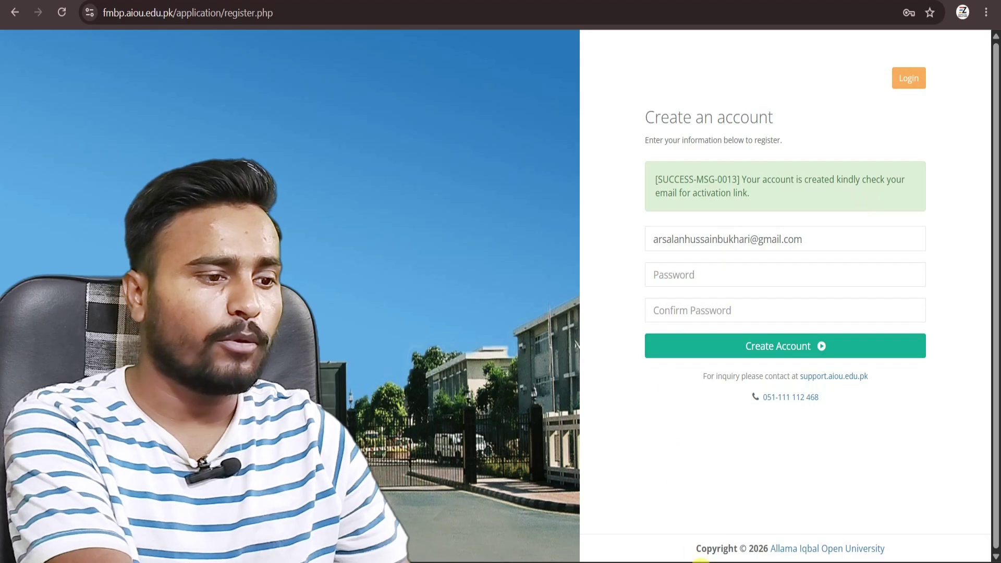
Switch to Gmail, reload the inbox and open the Spam folder to look for the account activation e-mail.
mouse_move(703, 561)
click(703, 516)
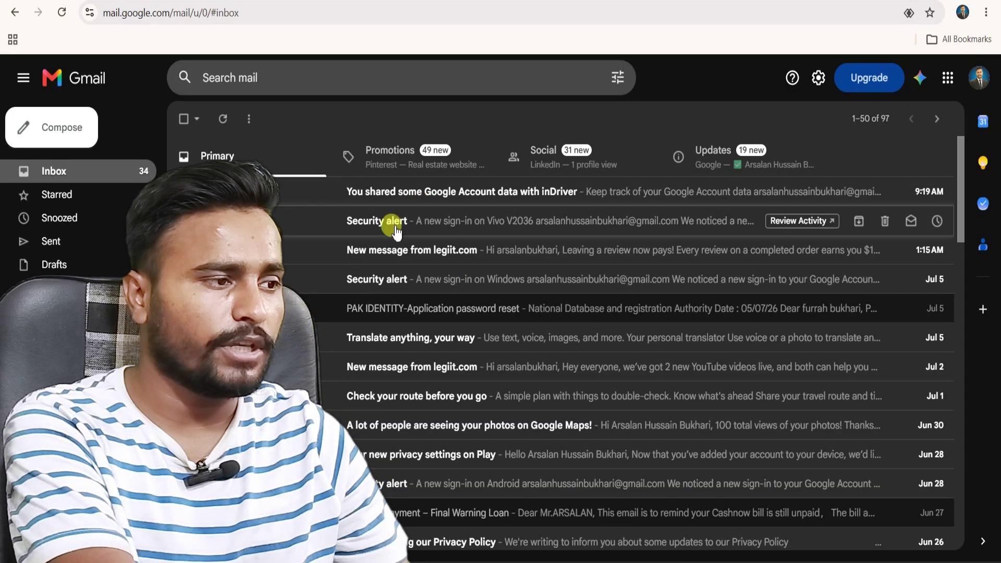
click(61, 12)
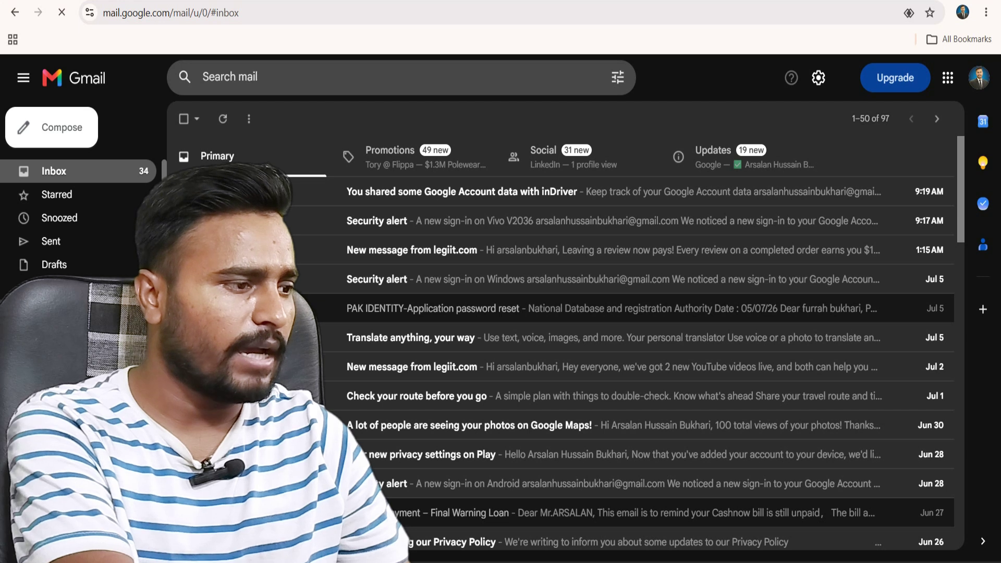
click(55, 404)
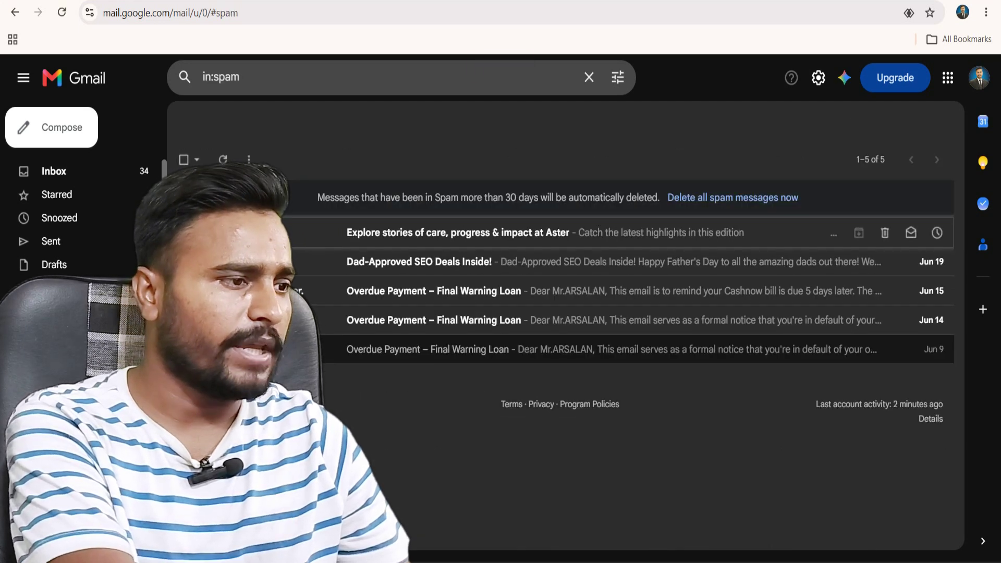
Return to the Gmail inbox, look through it for the account activation e-mail and reload it.
click(106, 172)
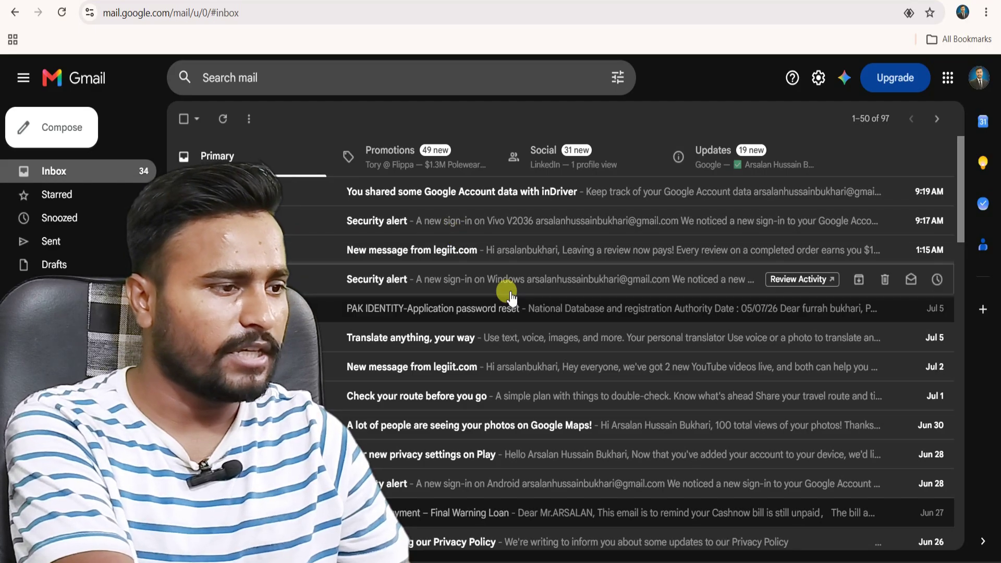
scroll(467, 251, down, 1)
scroll(462, 241, up, 1)
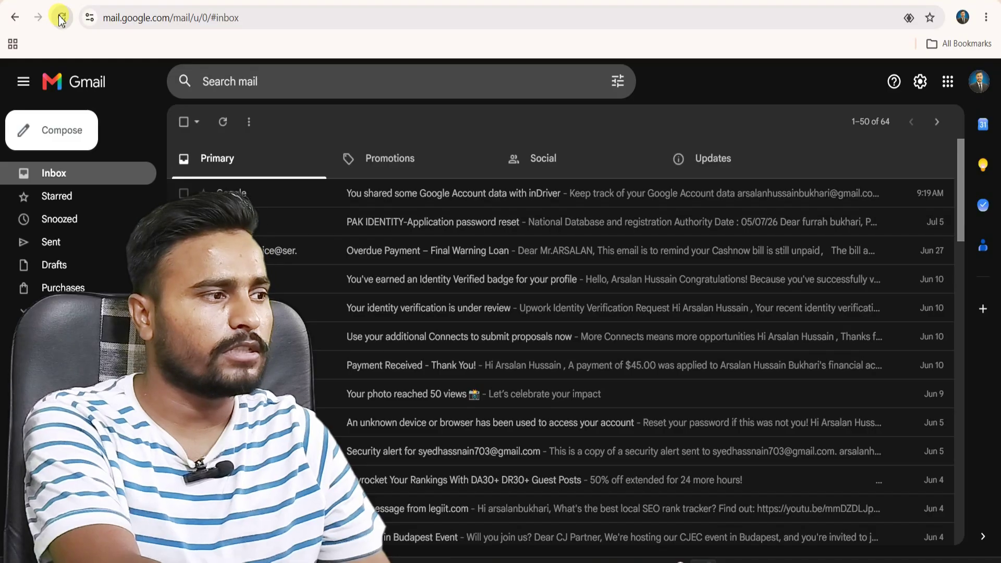
click(61, 18)
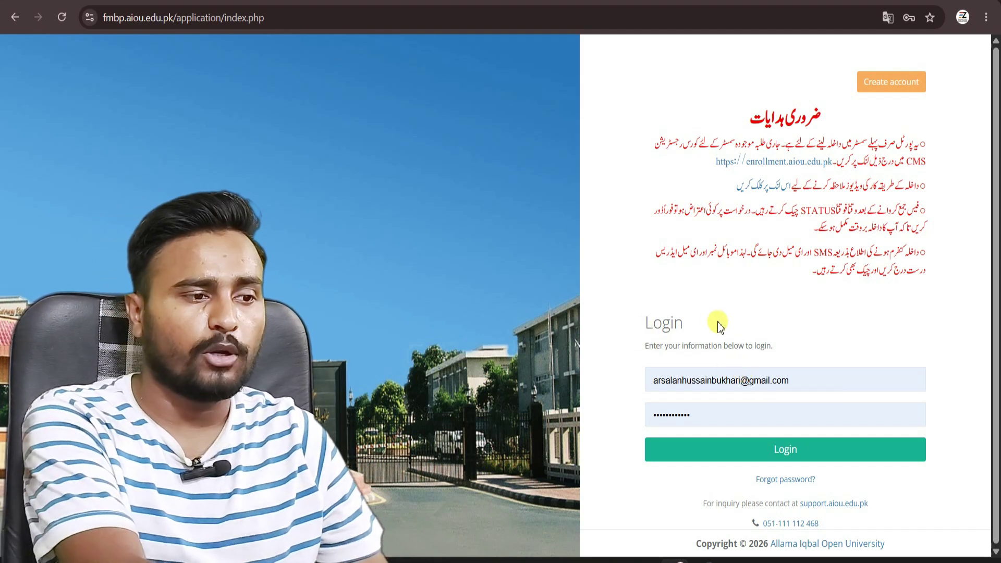
Switch to the university's application portal, log in with the prefilled credentials and look through the Face To Face programme list.
click(788, 448)
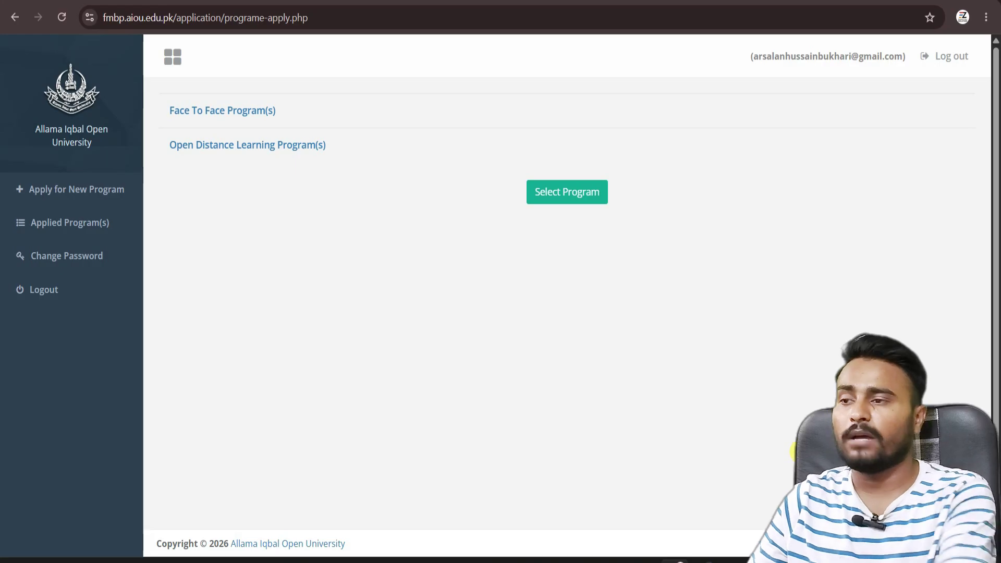
click(272, 121)
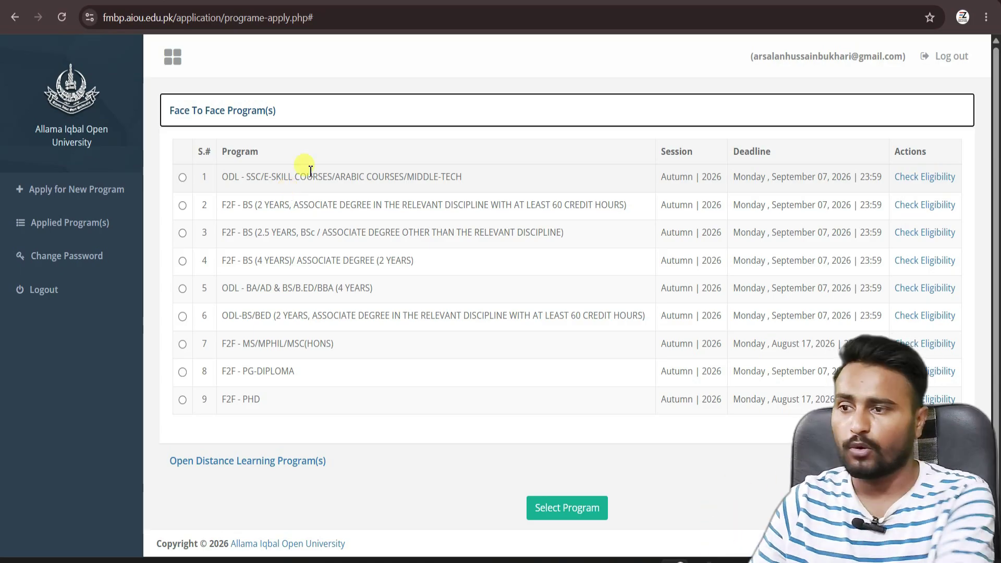
click(419, 110)
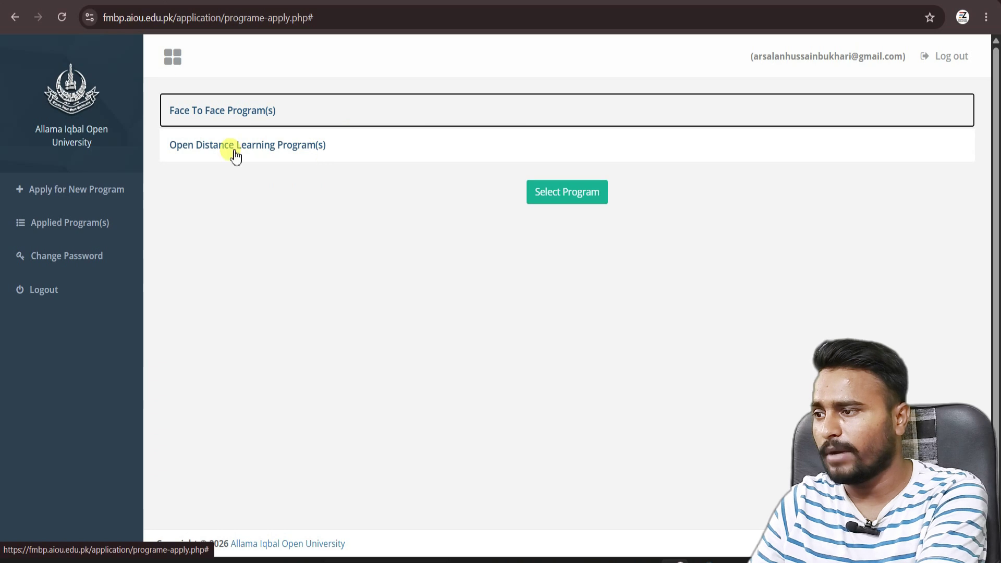
Check the eligibility criteria for Matric(General) (0219) in the ODL - SSC/E-SKILL COURSES group under Open Distance Learning.
click(316, 154)
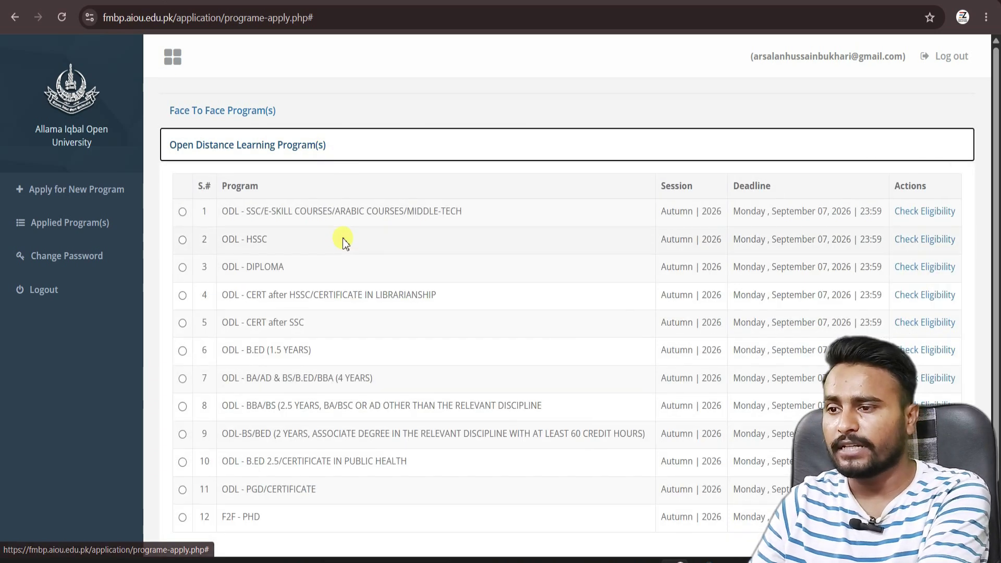
scroll(336, 235, down, 1)
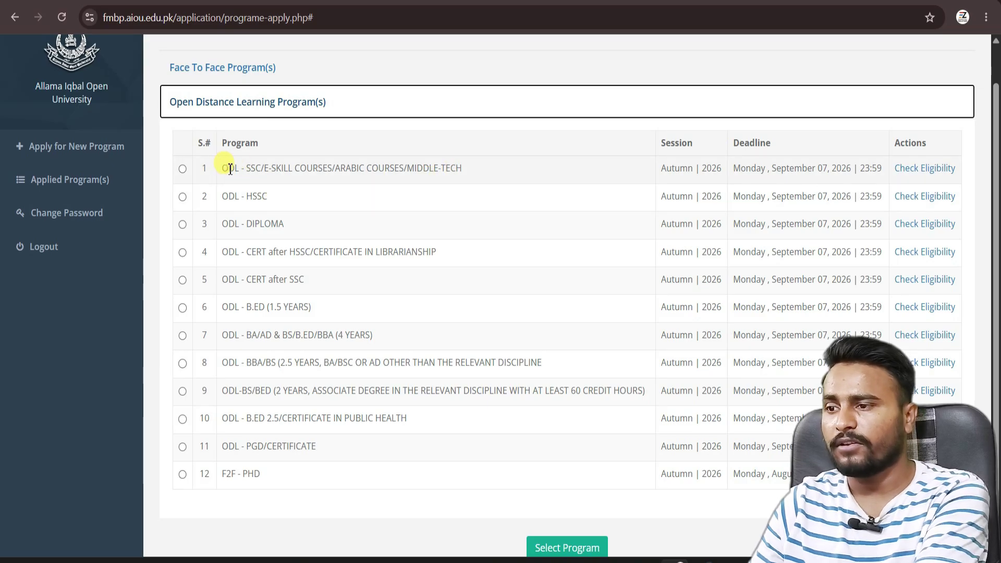
click(184, 169)
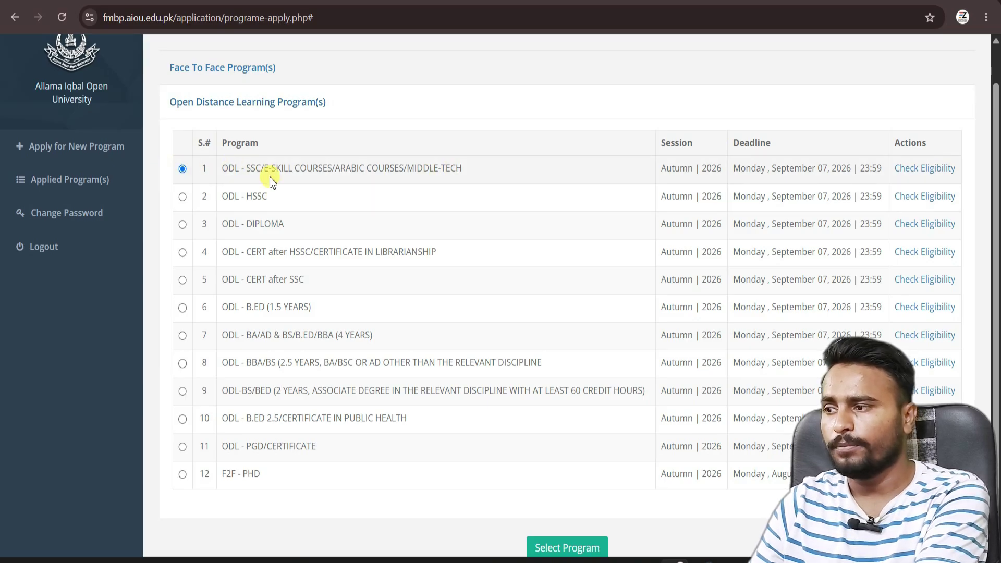
click(935, 170)
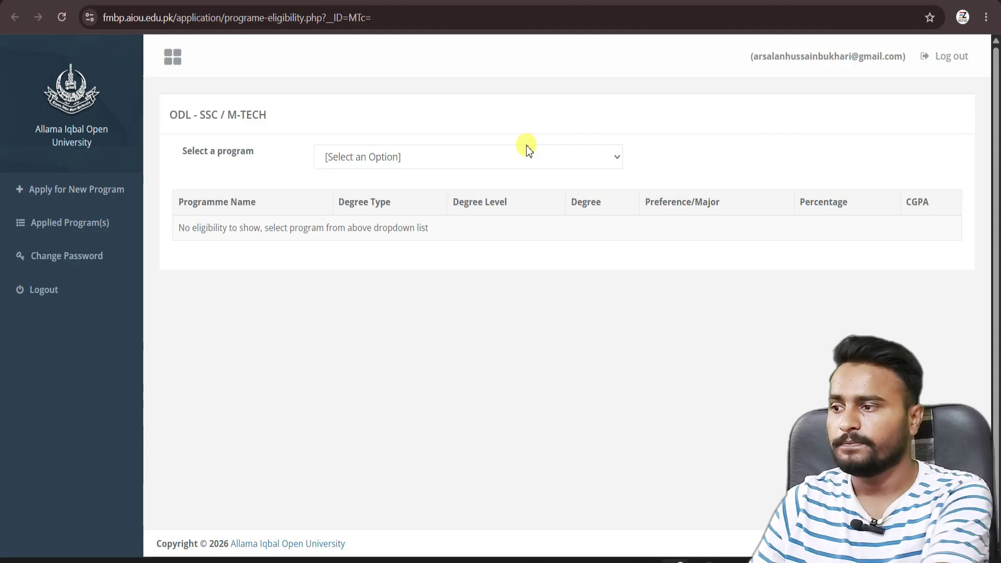
click(542, 157)
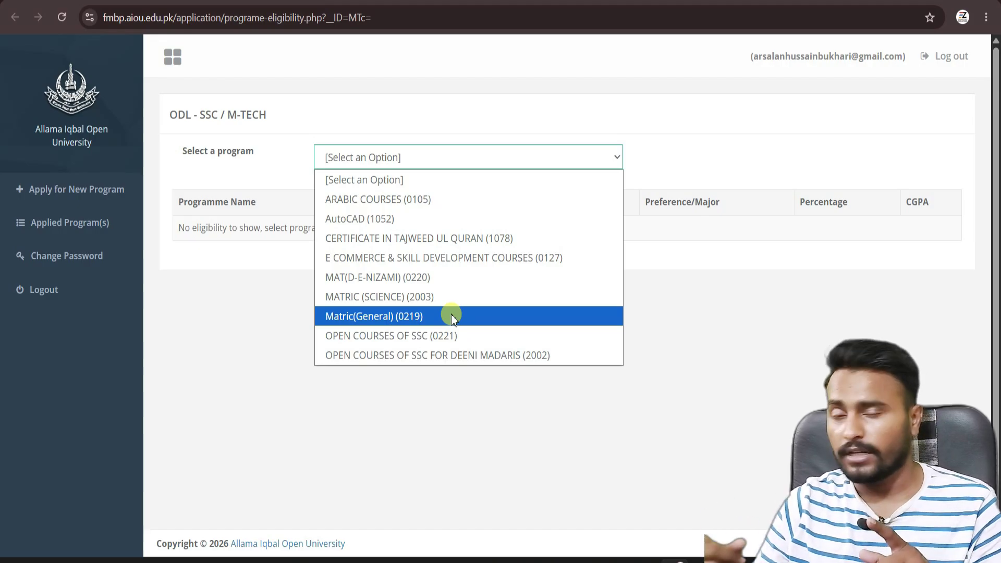
click(414, 317)
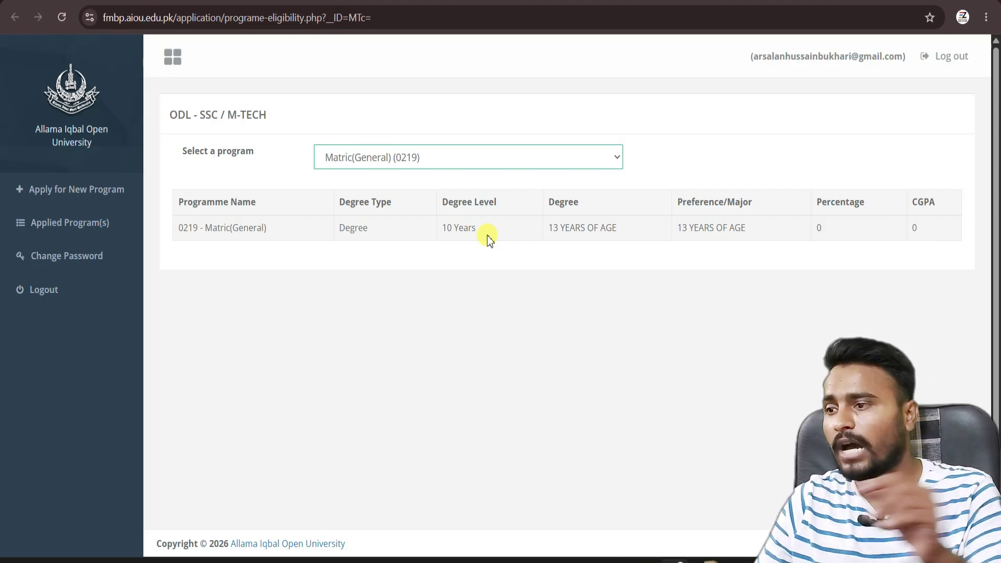
click(236, 233)
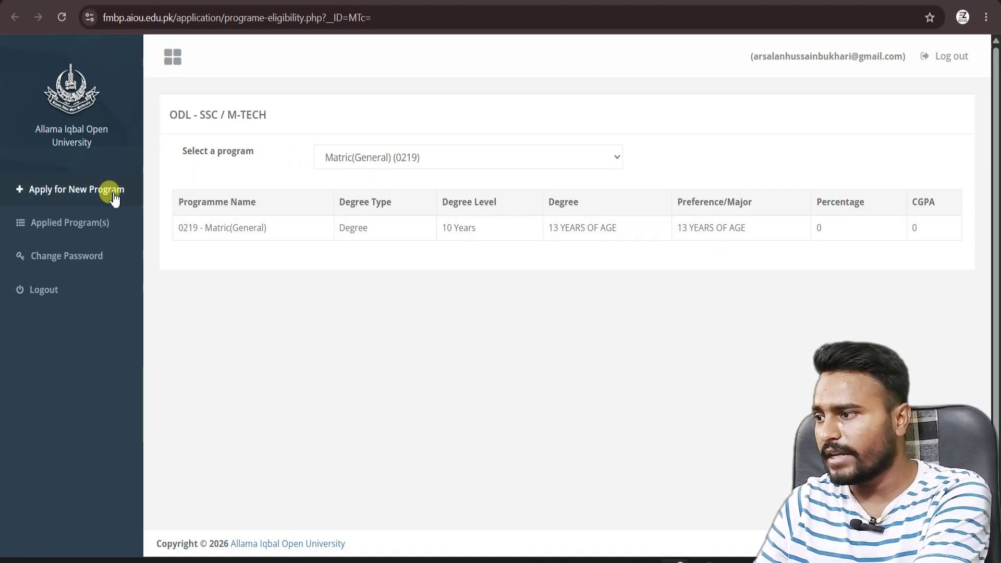
Apply for a new Open Distance Learning programme in the group ODL - SSC/E-SKILL COURSES/ARABIC COURSES/MIDDLE-TECH.
click(76, 194)
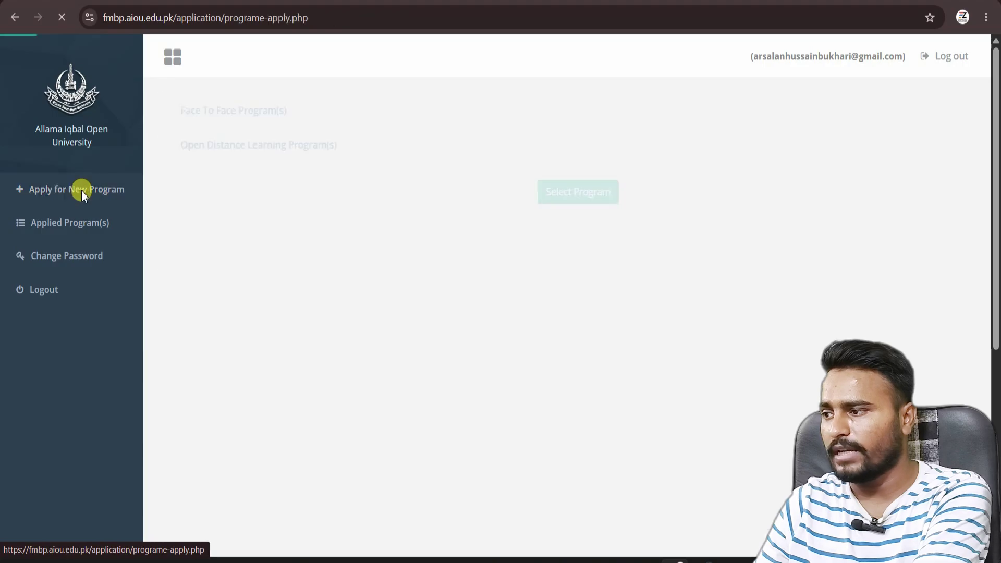
click(323, 152)
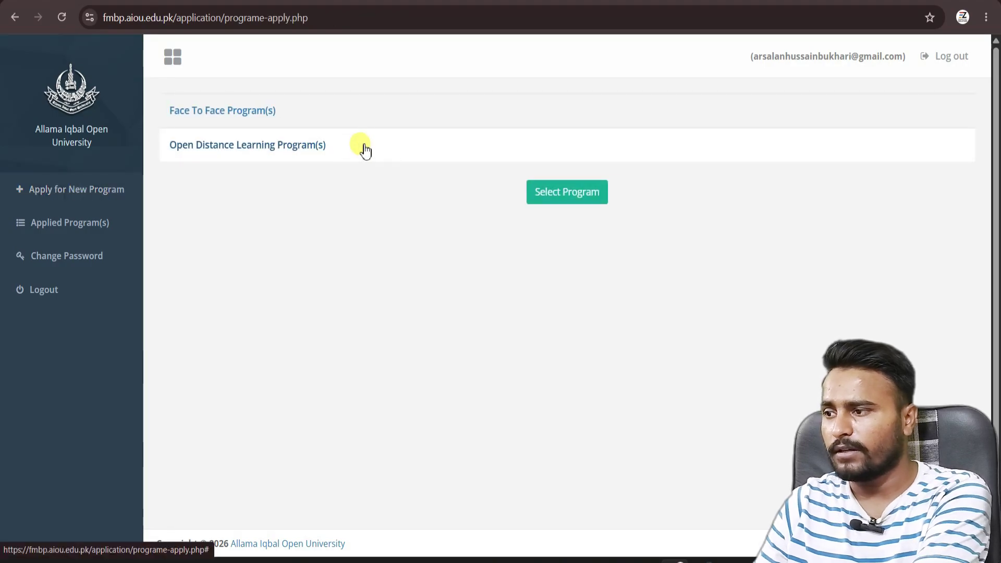
click(182, 211)
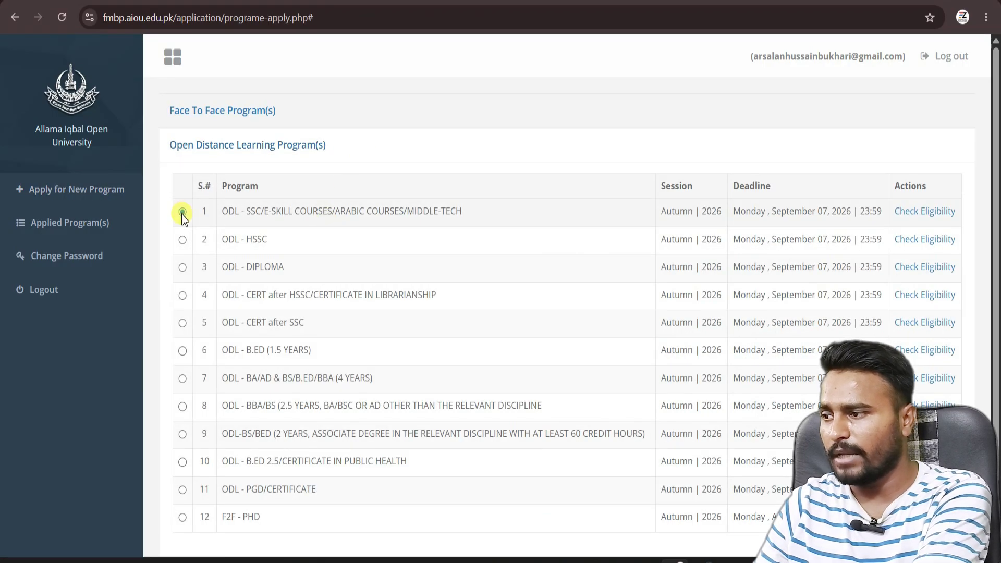
scroll(483, 249, down, 2)
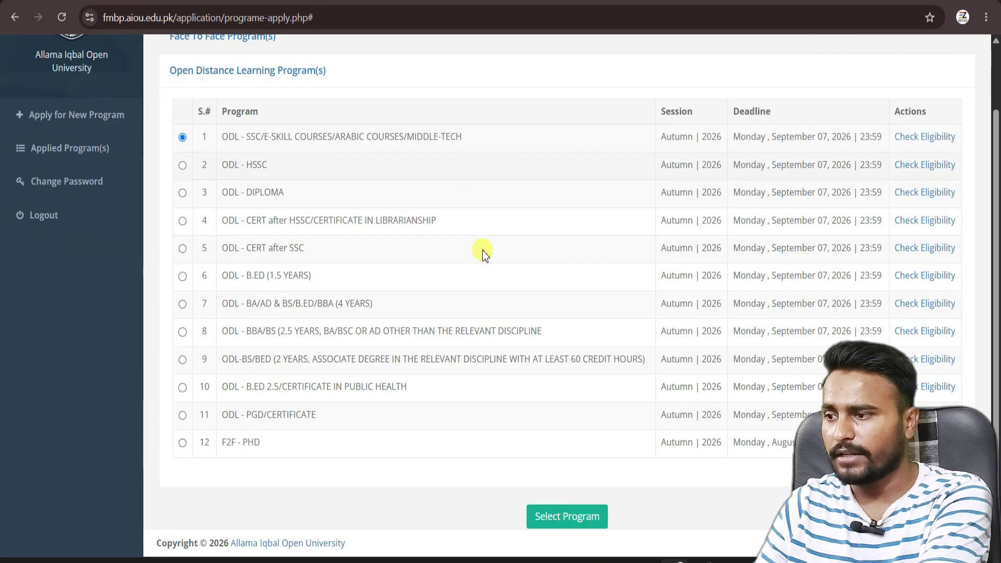
click(564, 518)
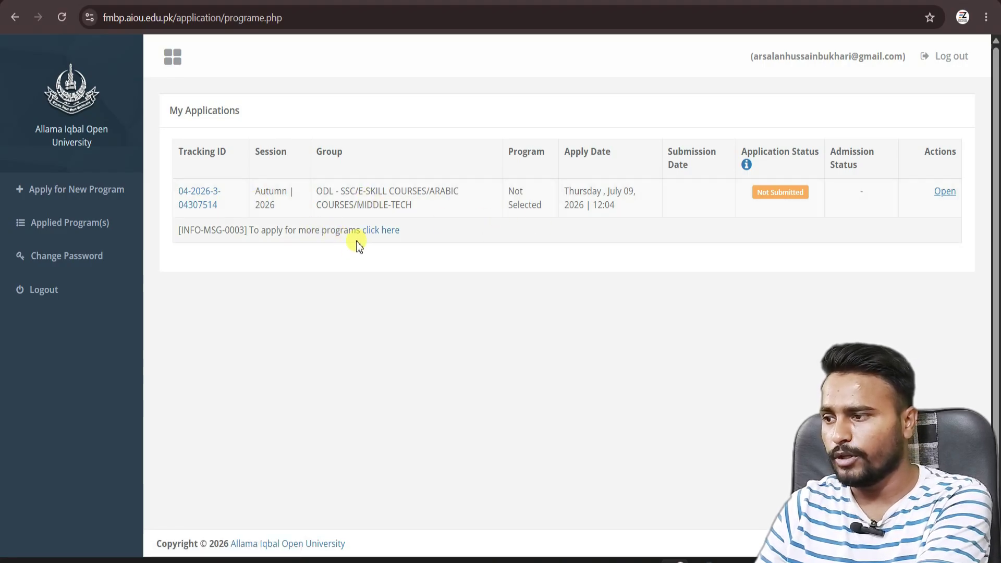
Open the unsubmitted application's Program of Study section and add Matric(General) to the list with program type LOCAL.
click(946, 192)
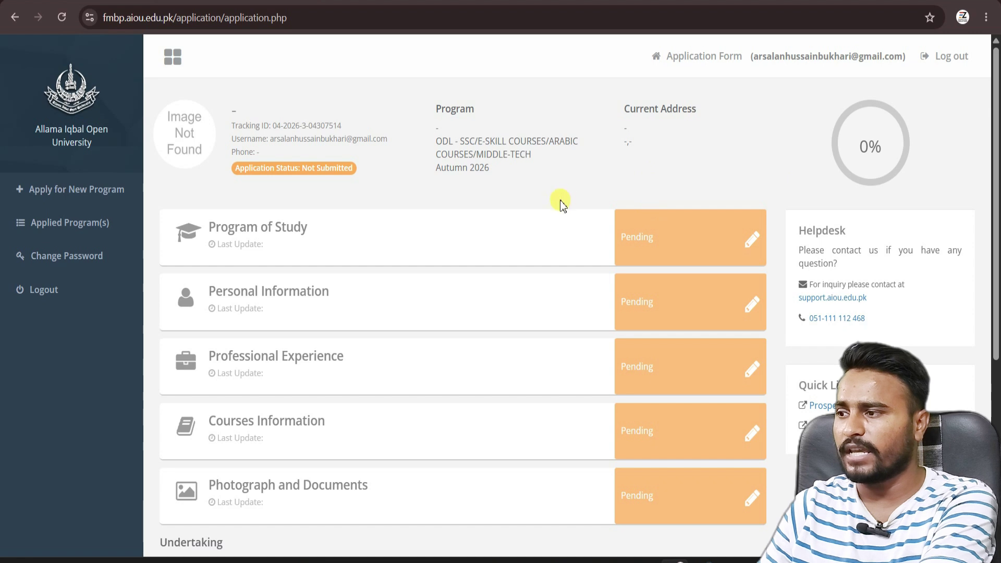
click(744, 249)
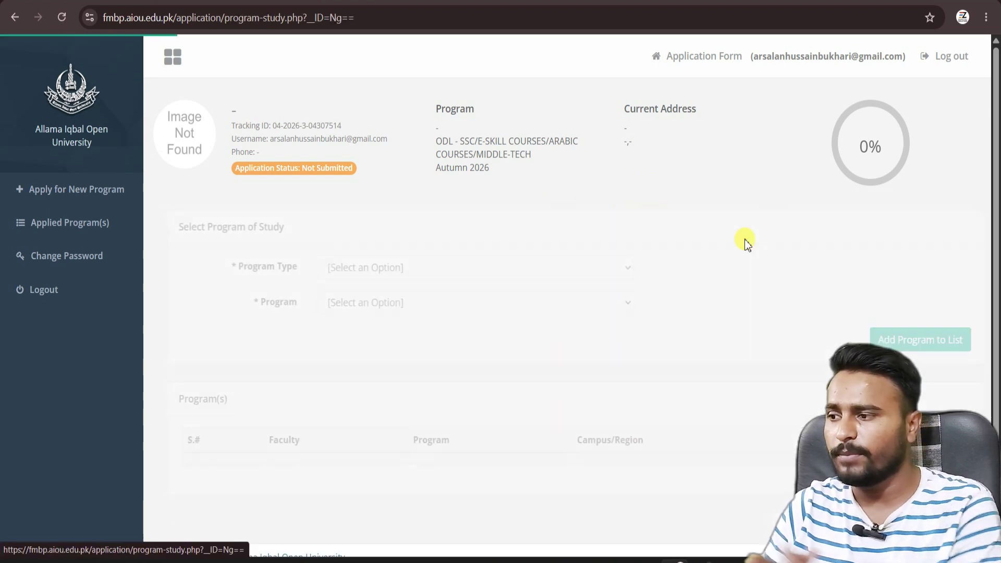
click(509, 271)
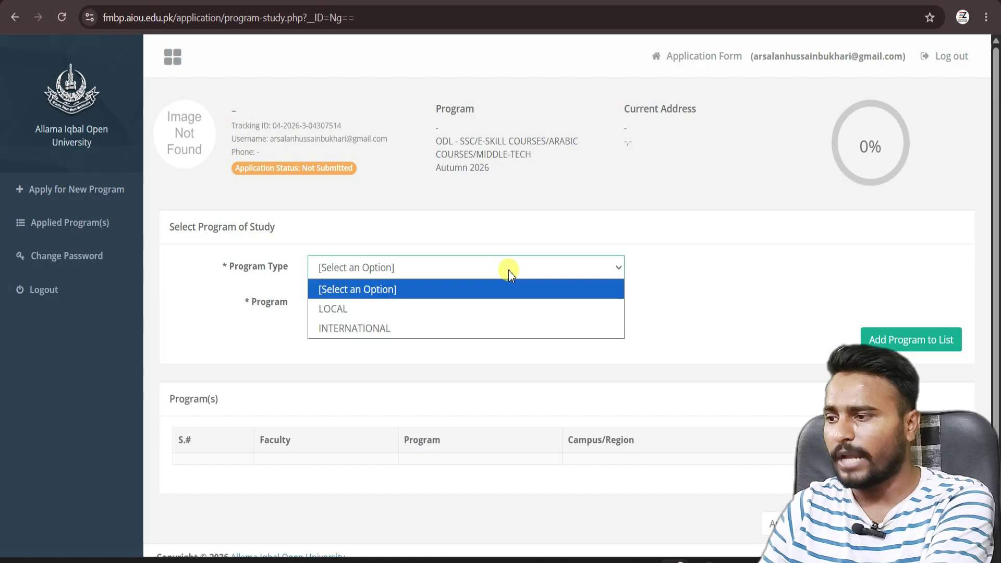
click(447, 308)
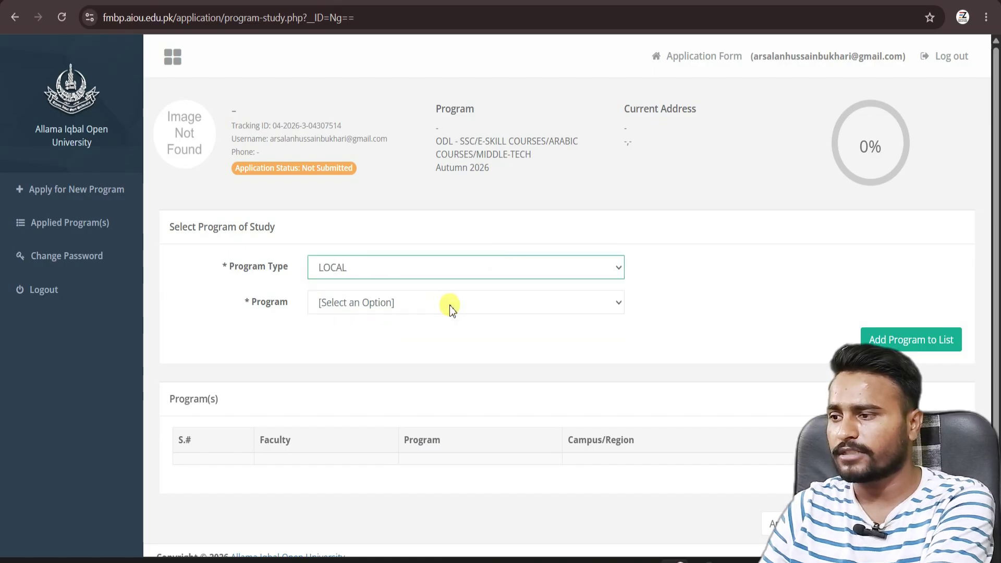
click(485, 303)
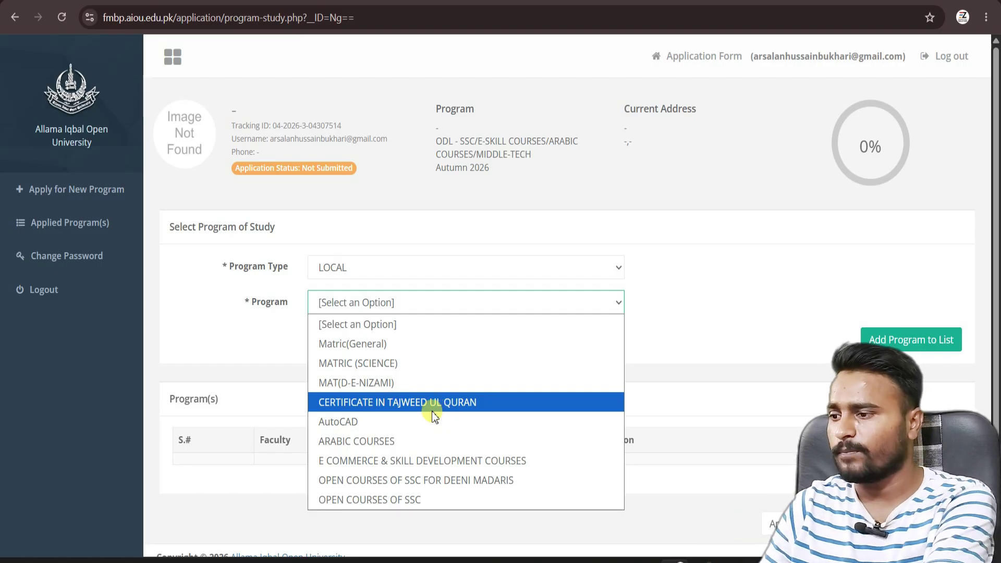
click(354, 344)
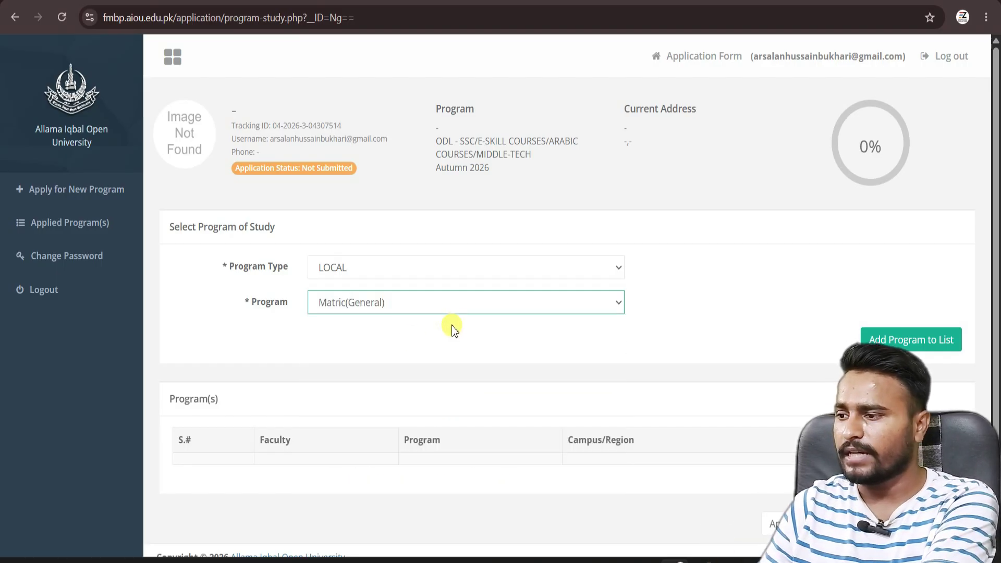
click(893, 341)
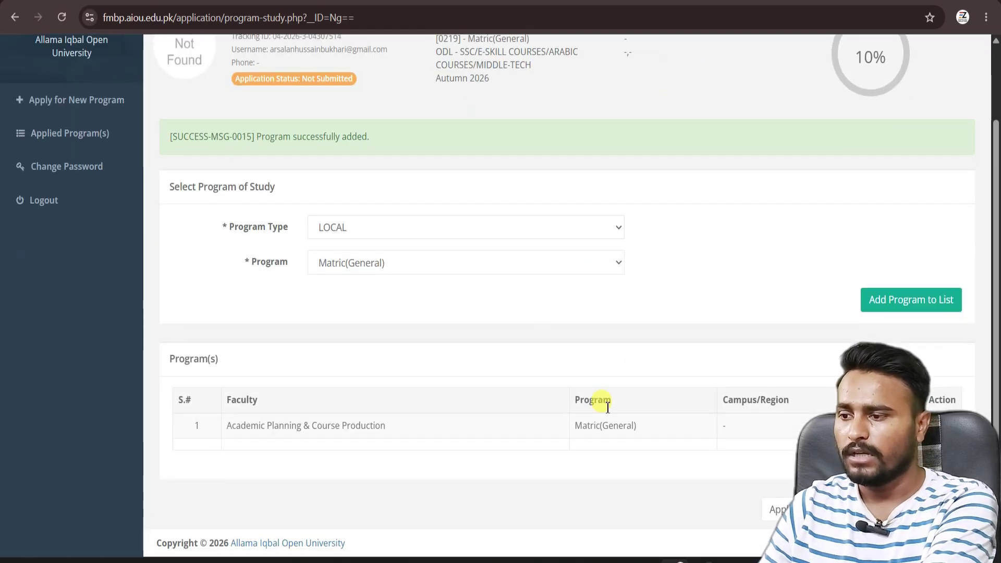
Review the added programme entry and save the Program of Study section.
scroll(849, 335, up, 2)
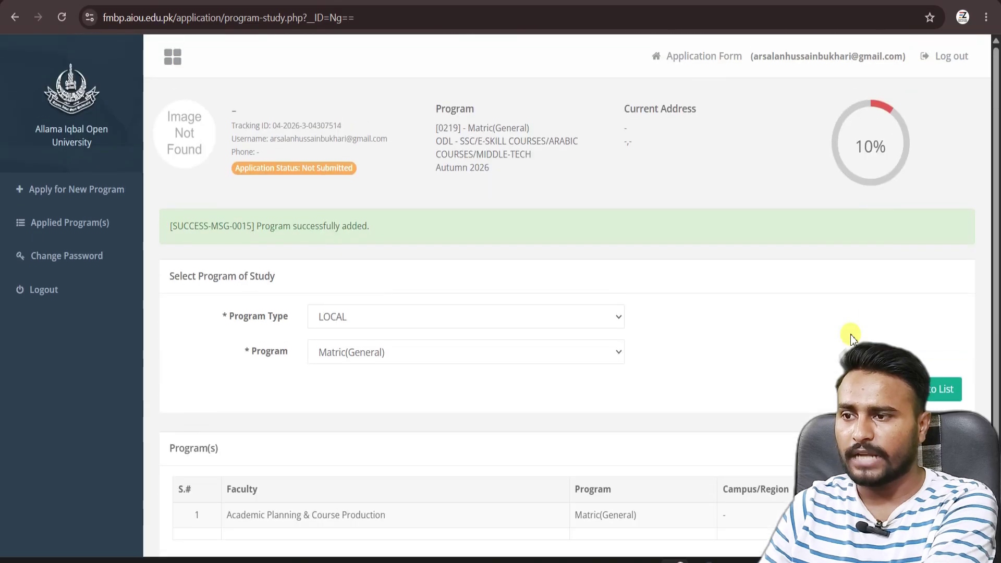
scroll(782, 268, down, 2)
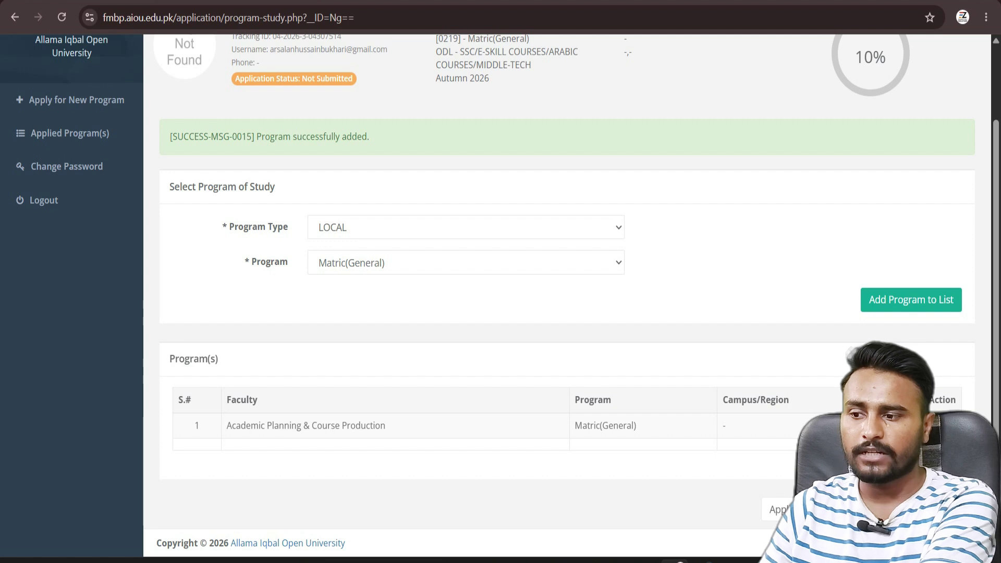
click(915, 509)
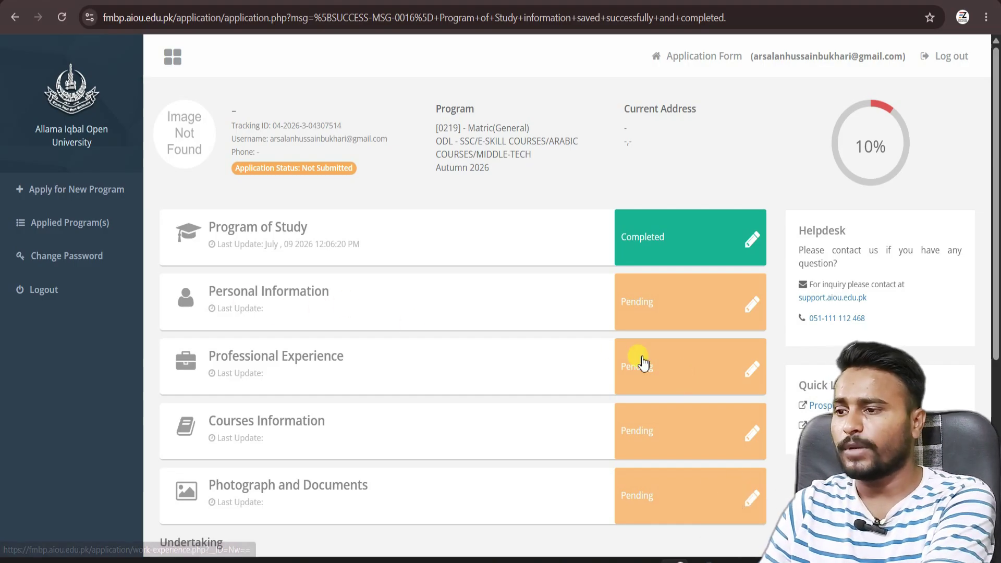
Open the Personal Information section and examine the Biographical Data fields, including the marital status, religion and disability options.
click(753, 310)
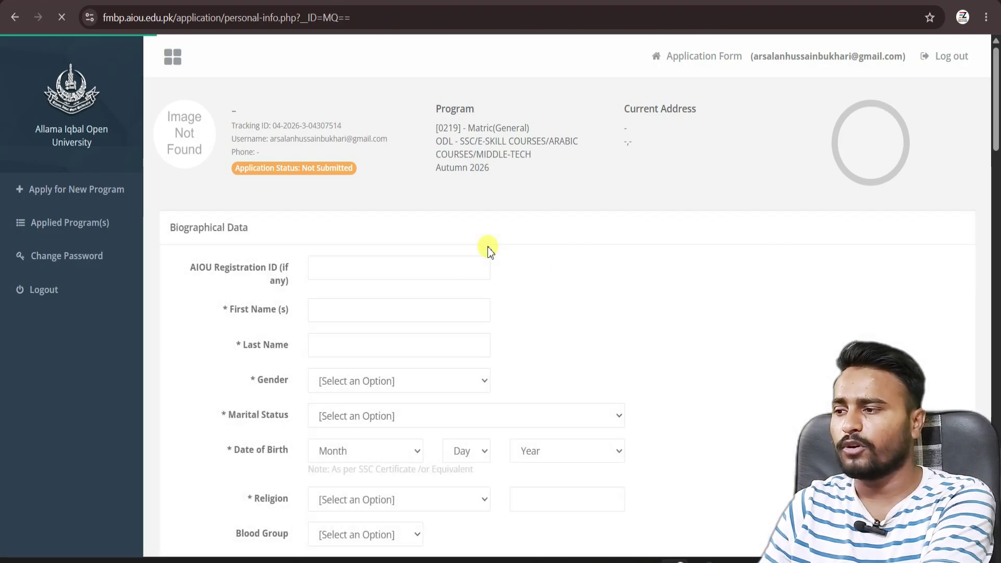
scroll(629, 279, down, 2)
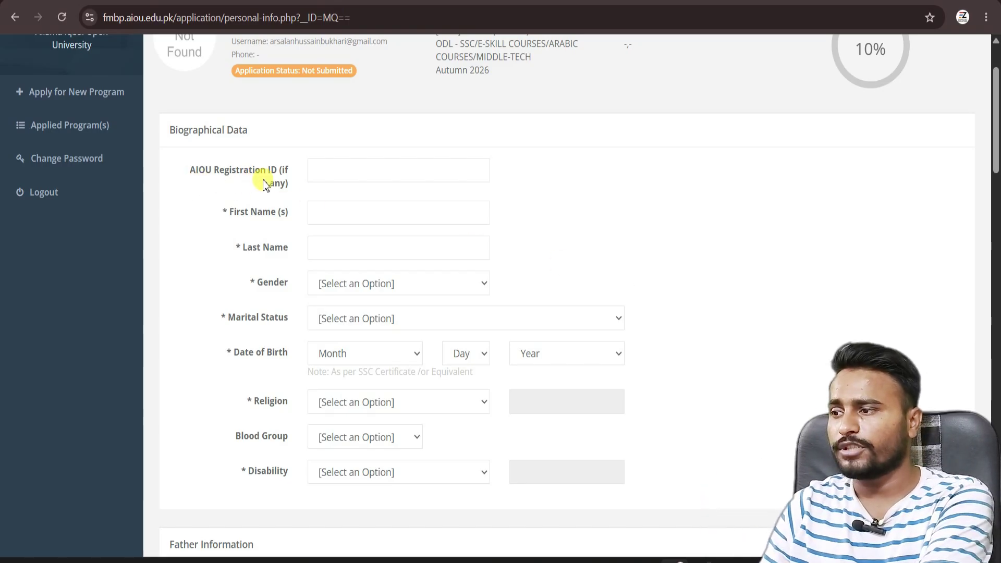
scroll(357, 202, down, 1)
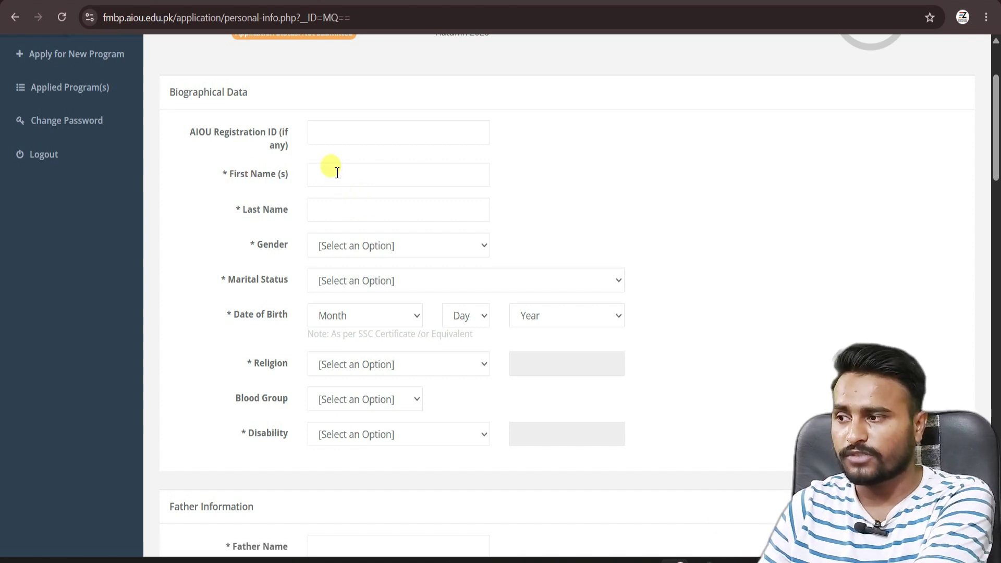
scroll(273, 201, down, 1)
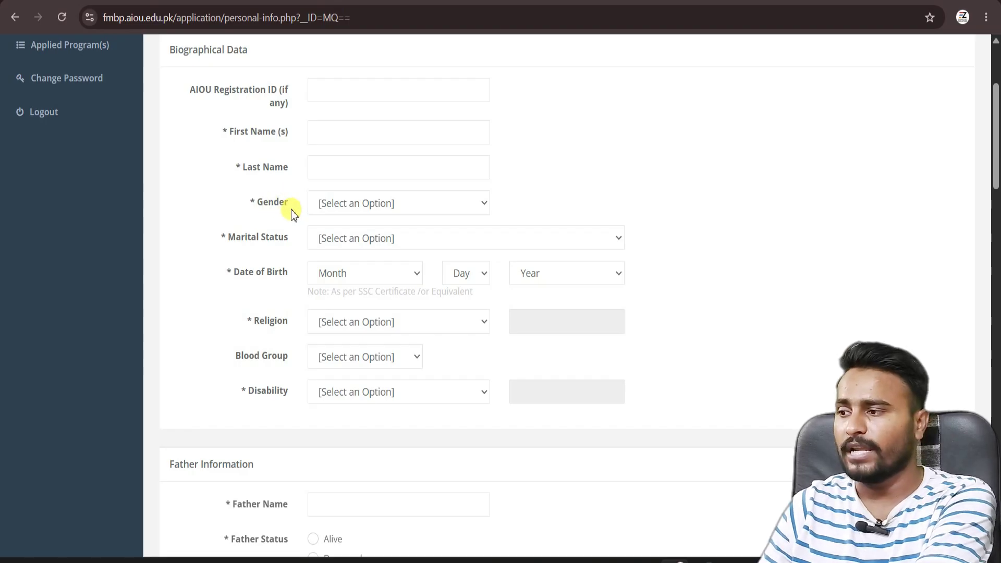
scroll(291, 208, down, 2)
click(311, 176)
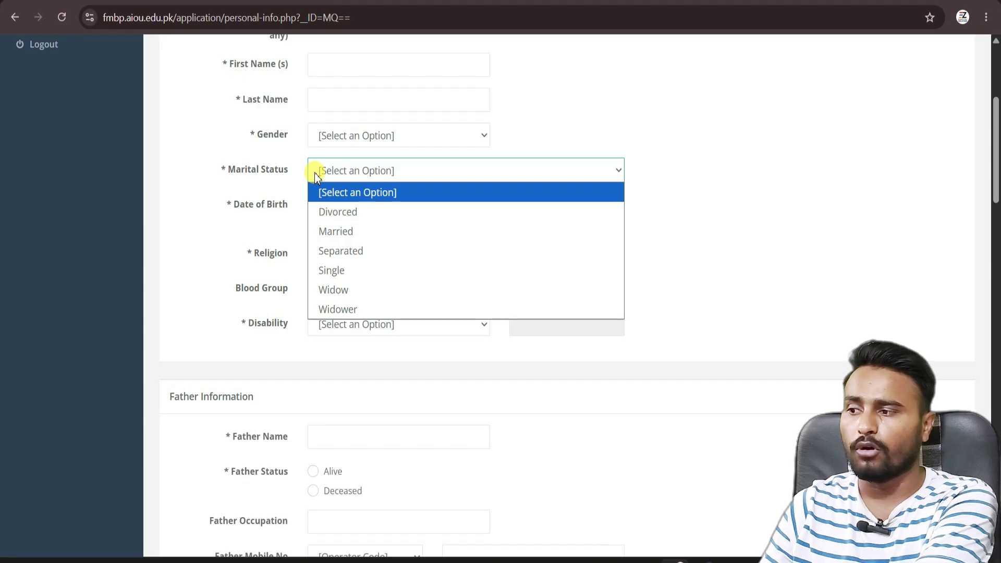
click(291, 186)
scroll(297, 187, down, 3)
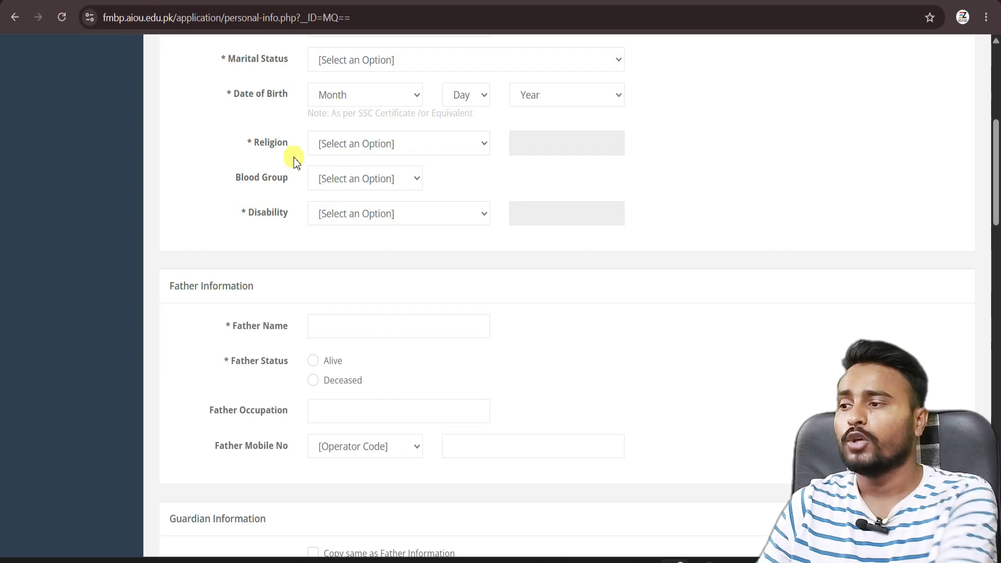
click(370, 146)
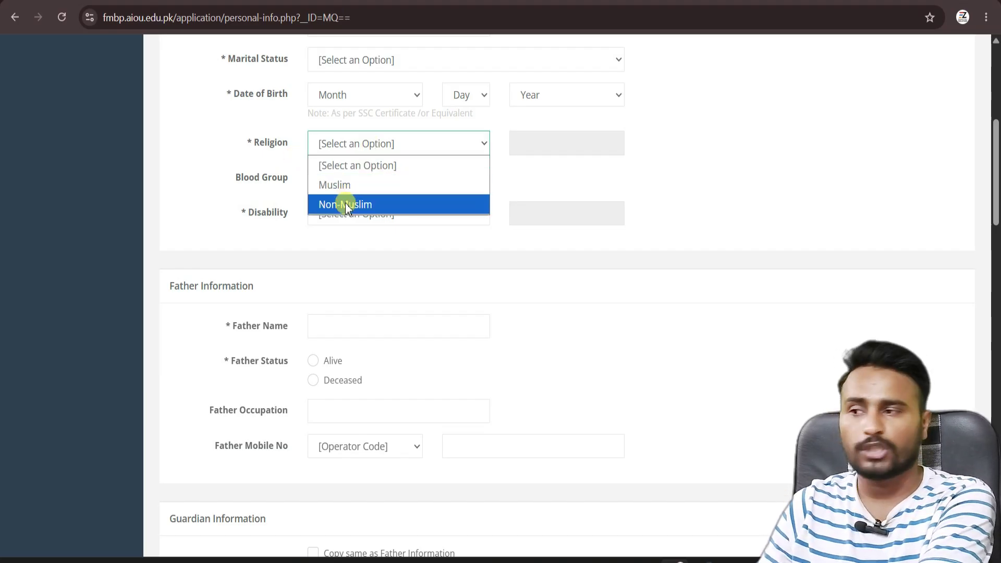
click(275, 142)
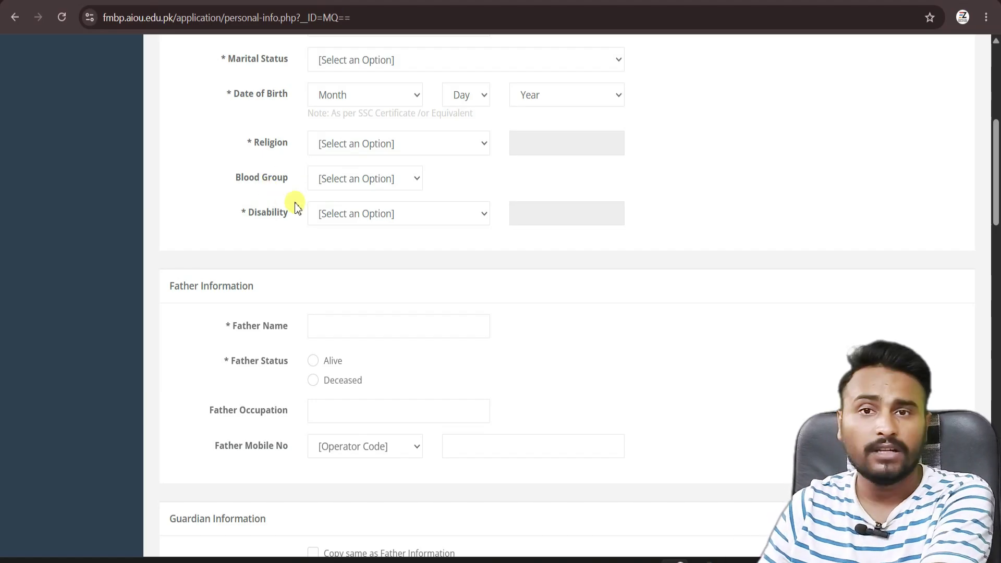
click(323, 215)
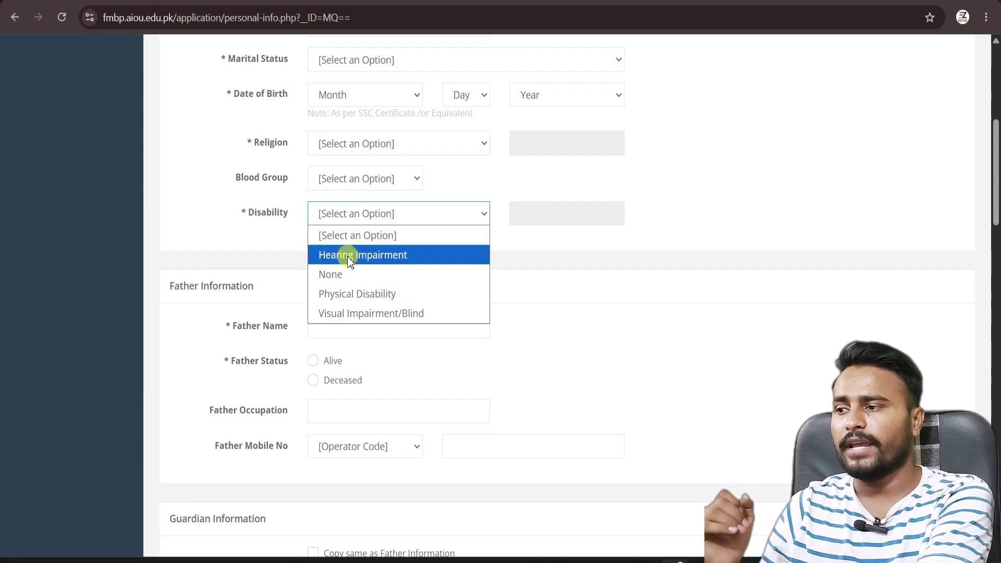
click(295, 225)
Examine the Father Information, Guardian Information and Nationality Information fields of the personal information form.
scroll(324, 256, down, 1)
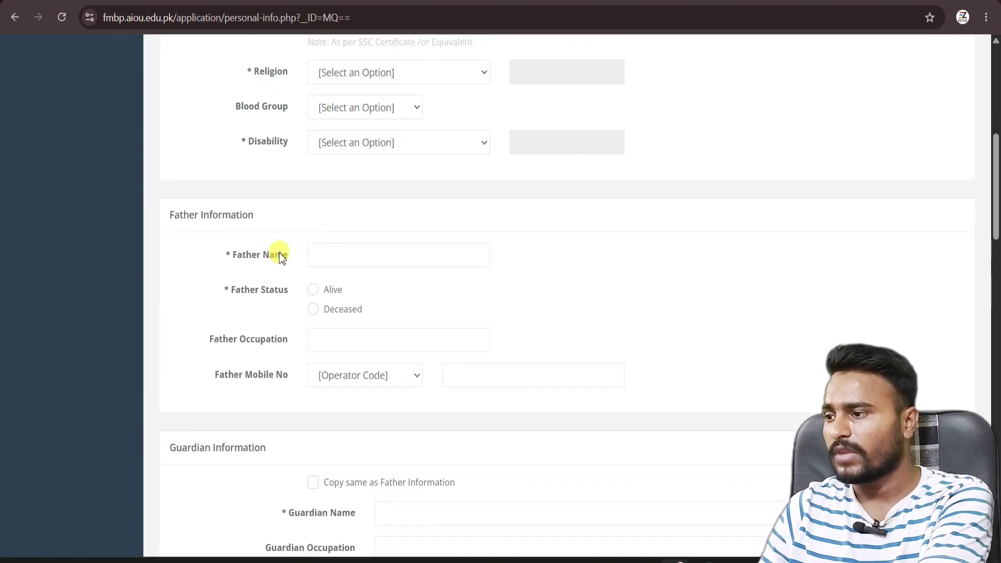
scroll(297, 256, down, 1)
scroll(297, 258, down, 1)
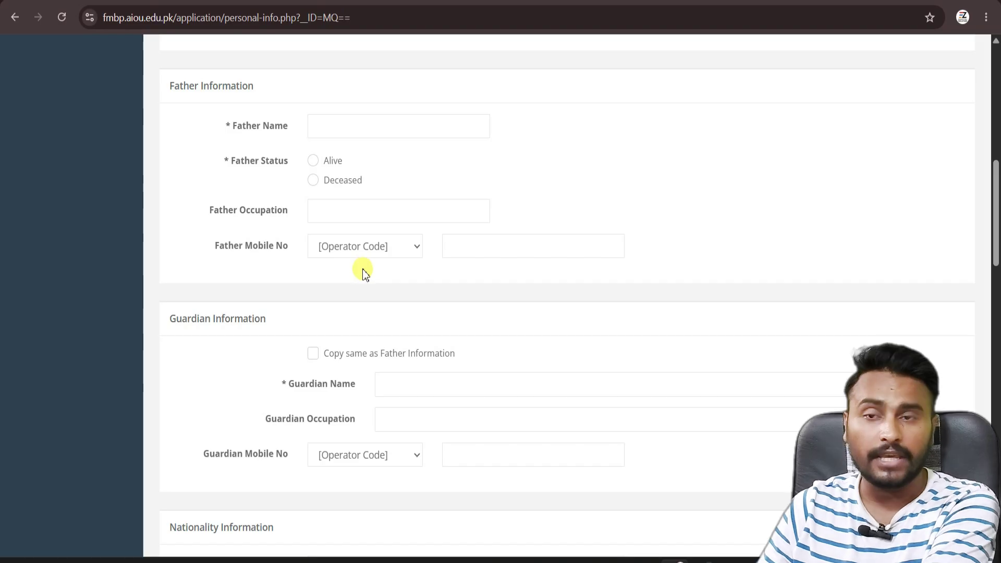
scroll(354, 276, down, 2)
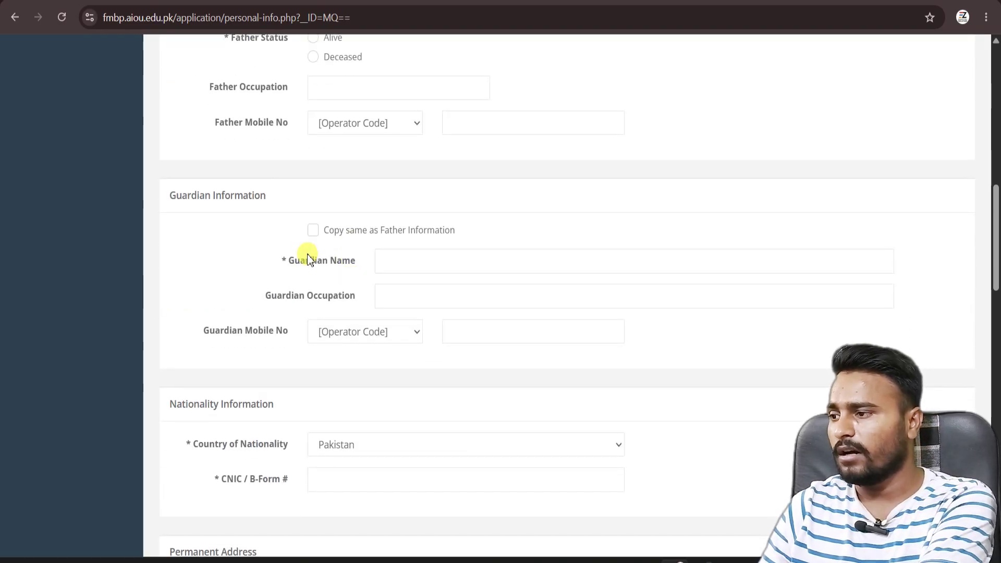
scroll(277, 245, down, 2)
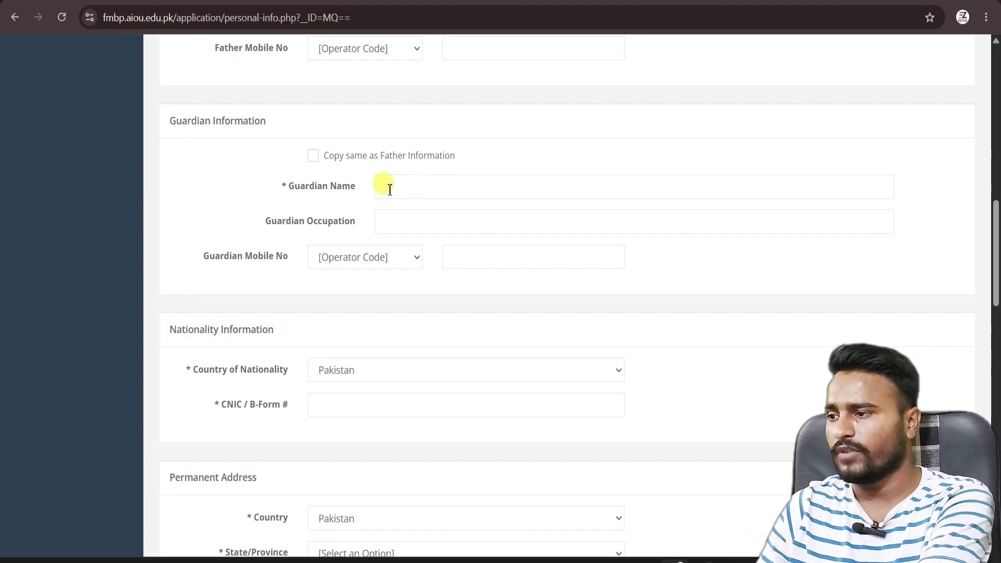
scroll(369, 177, up, 3)
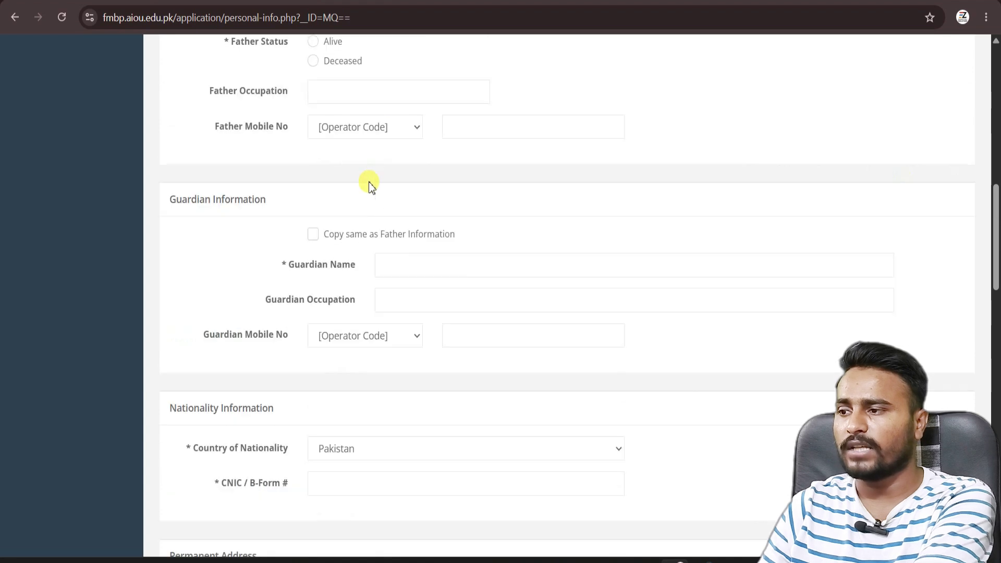
scroll(371, 176, down, 5)
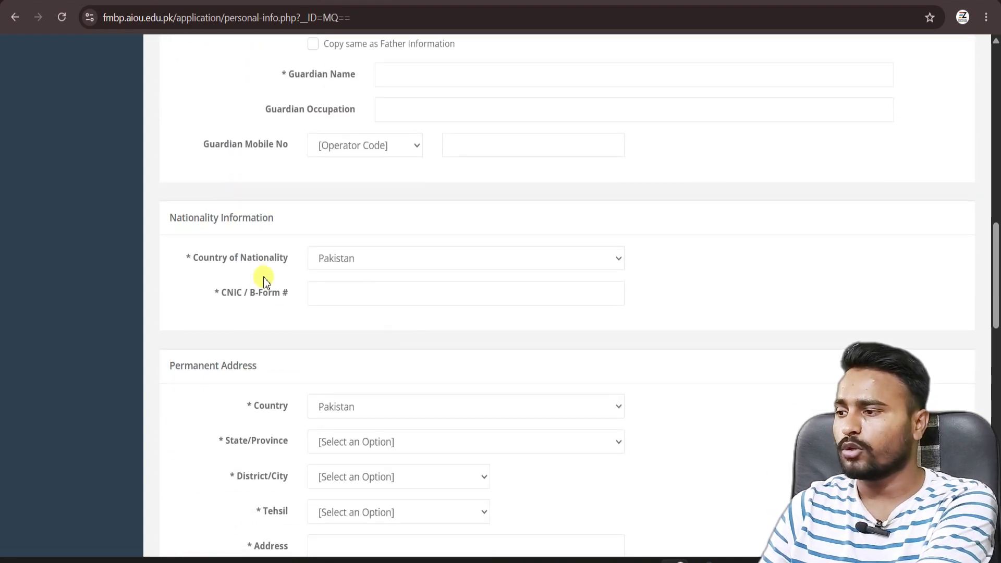
click(367, 259)
click(370, 264)
scroll(335, 275, down, 1)
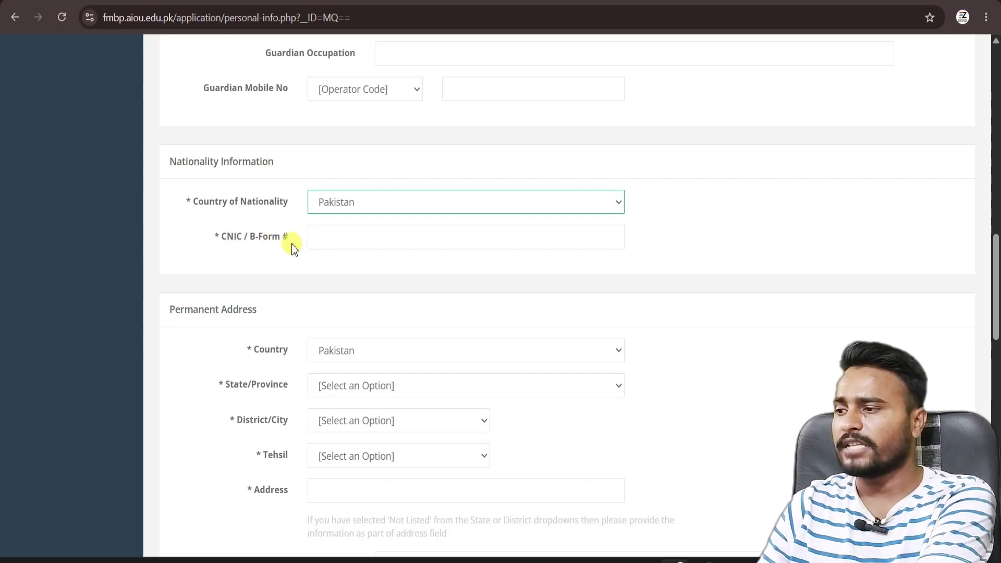
Look through the permanent address, postal address, domicile, contact details and undertaking parts of the personal information form.
scroll(358, 256, down, 1)
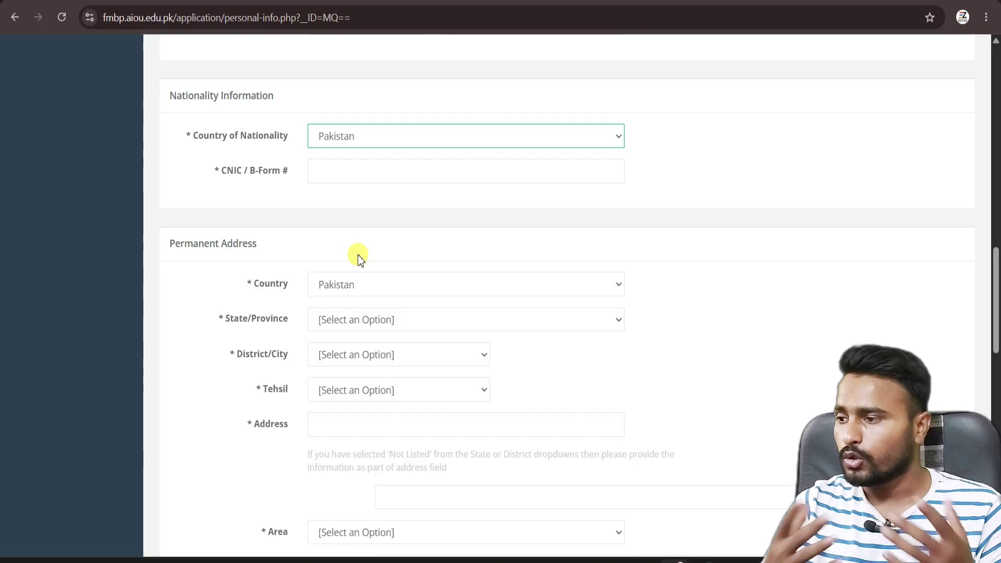
scroll(358, 256, down, 1)
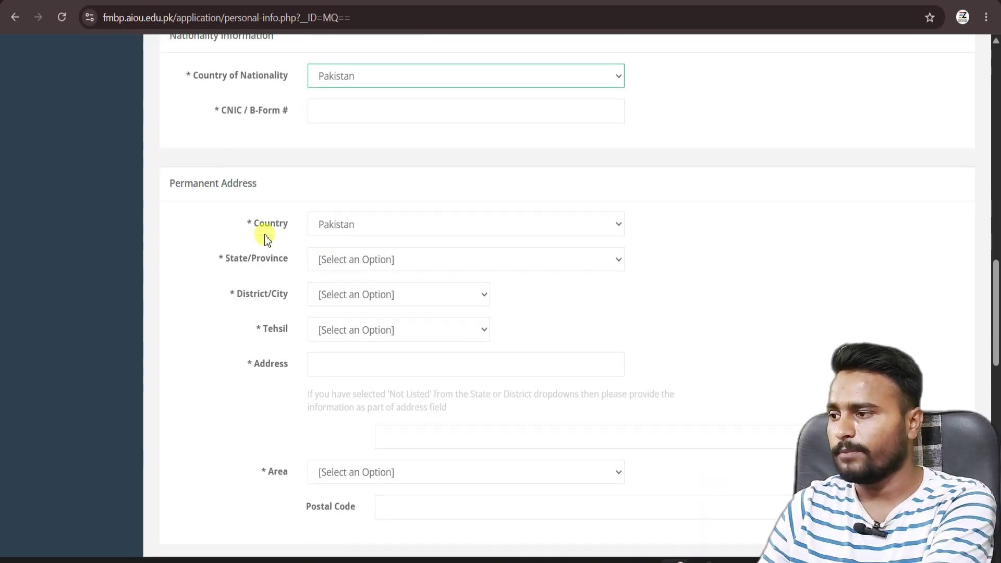
scroll(286, 214, down, 1)
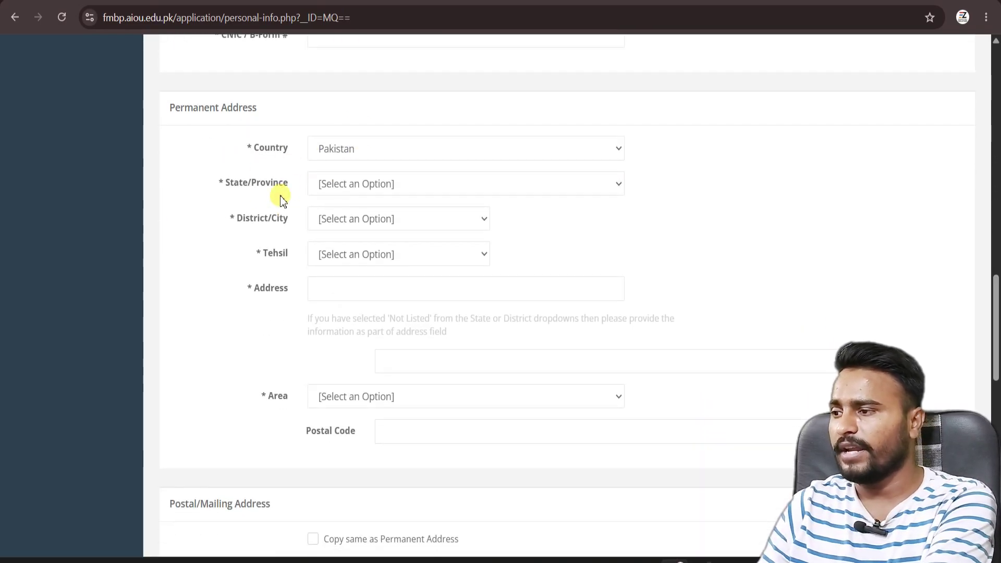
scroll(305, 219, down, 1)
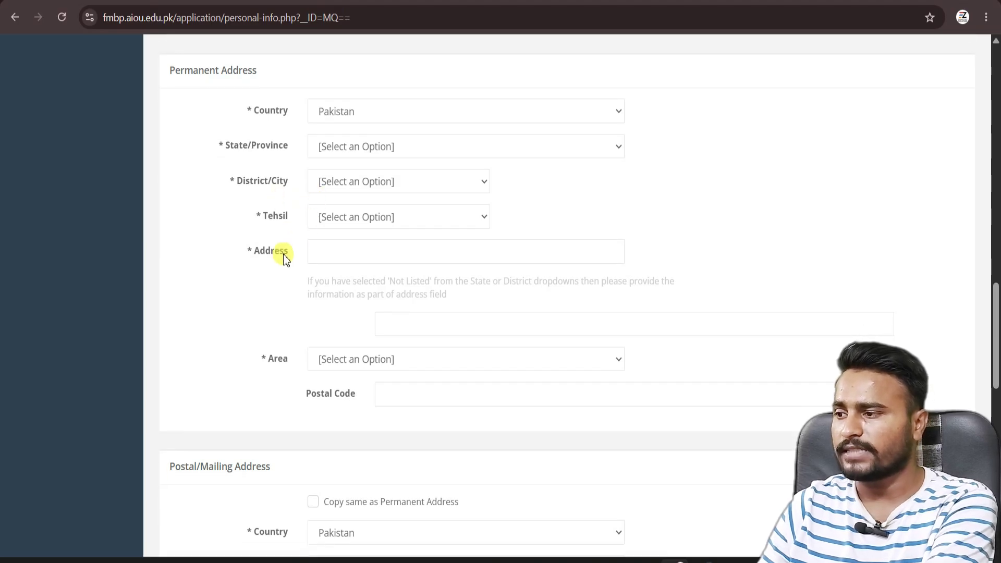
scroll(326, 308, down, 5)
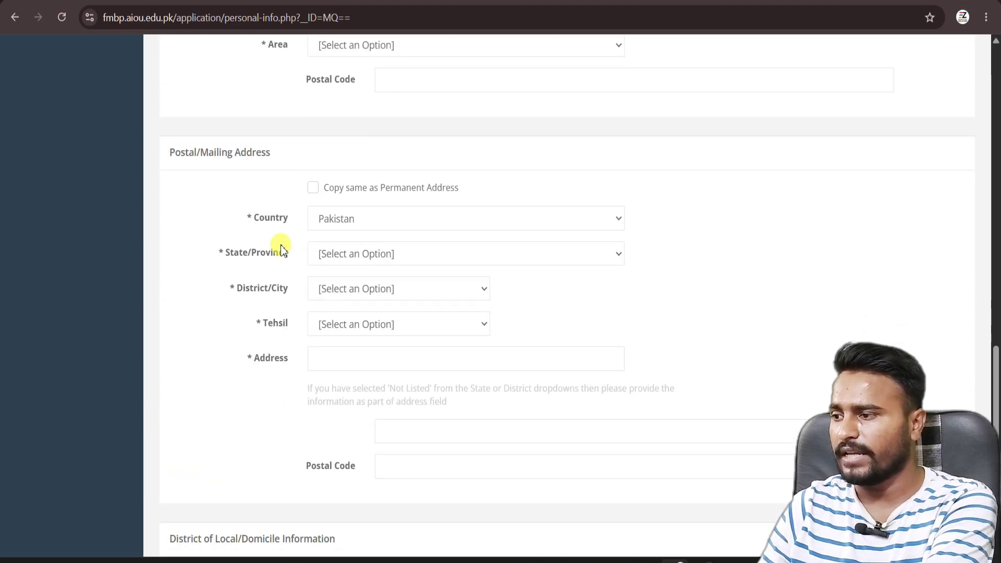
scroll(292, 306, down, 8)
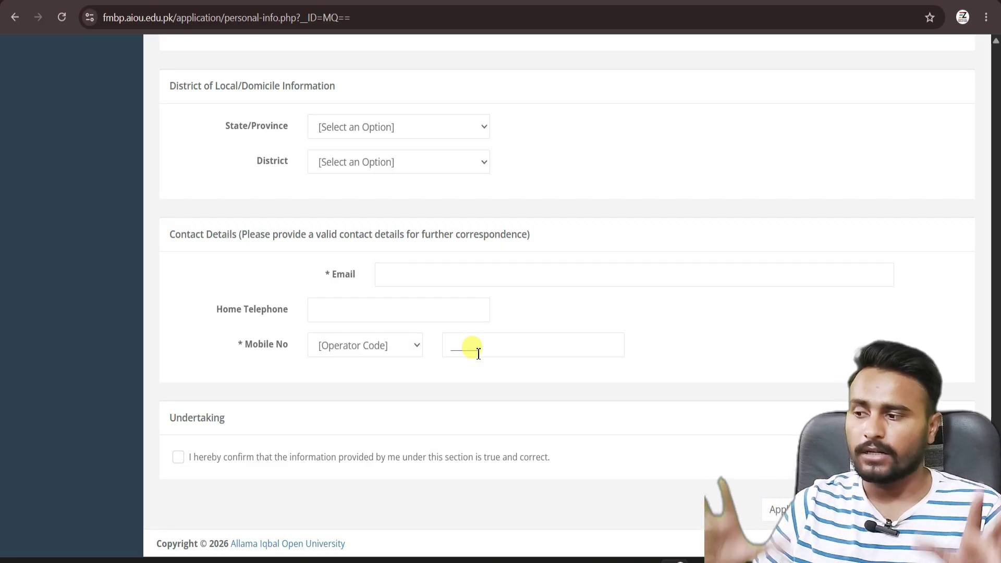
scroll(478, 353, up, 10)
scroll(478, 354, up, 10)
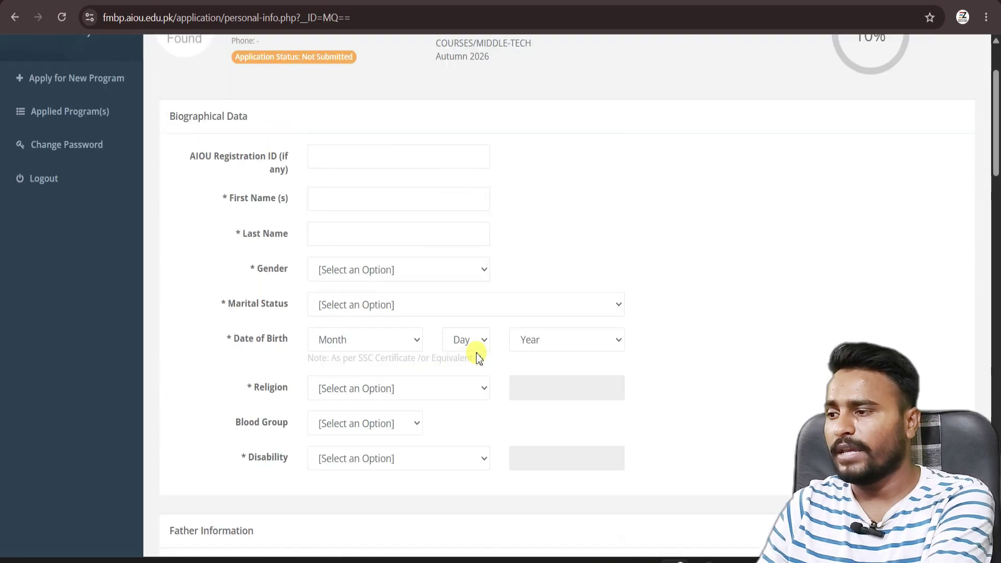
Review the filled-in personal details, save the Personal Information section and decline the browser's offer to store the ID card.
scroll(478, 353, down, 3)
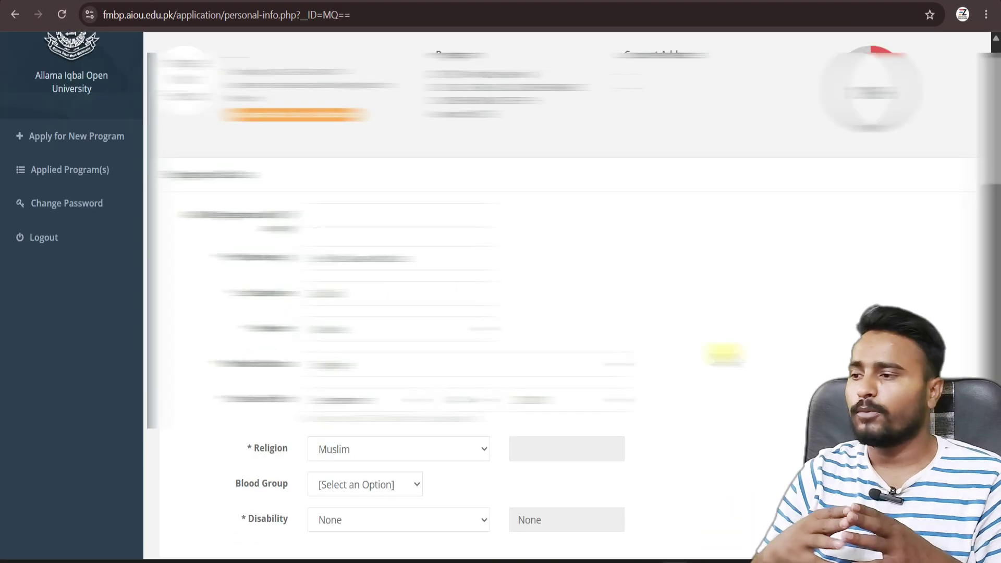
scroll(725, 354, down, 8)
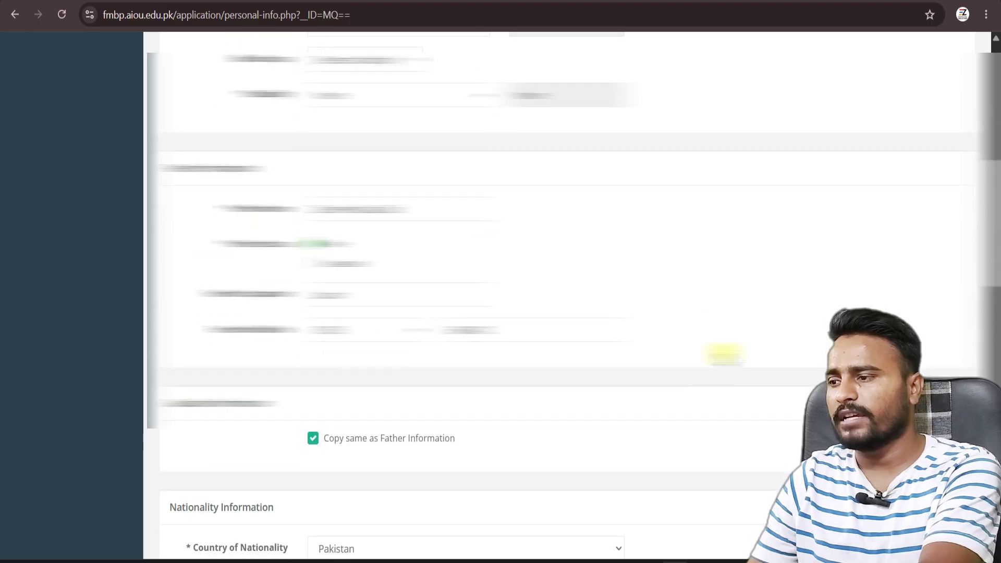
scroll(724, 355, down, 10)
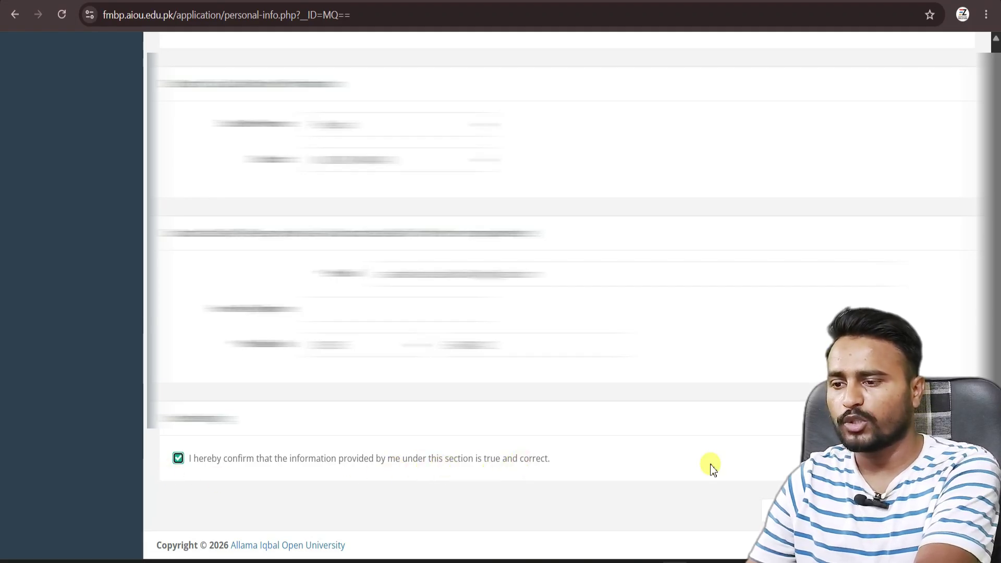
click(917, 510)
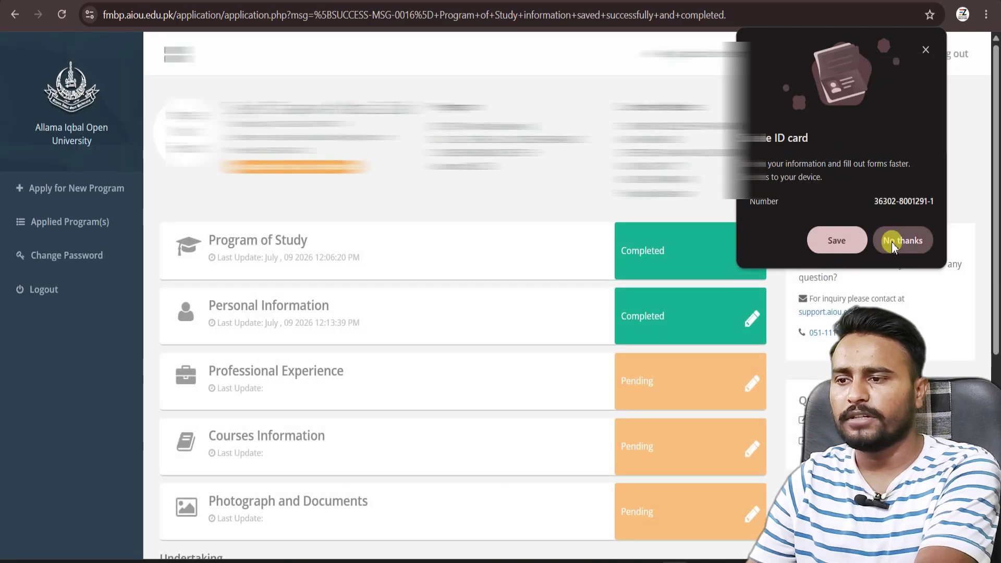
click(893, 239)
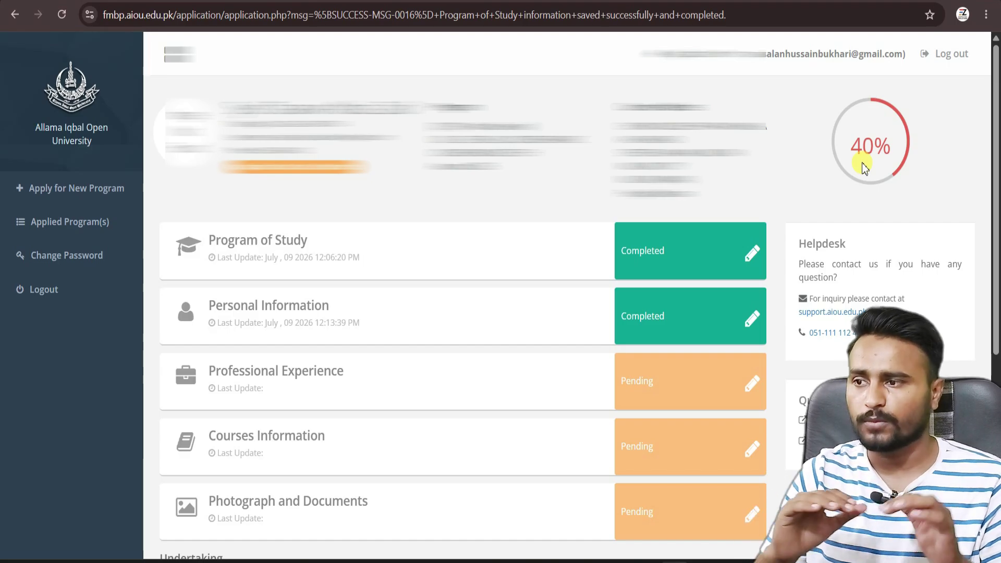
Start a work experience record under Professional Experience with organization Royal Graphics, job title Graphic Designer and main assignment Graphic Designing.
click(745, 392)
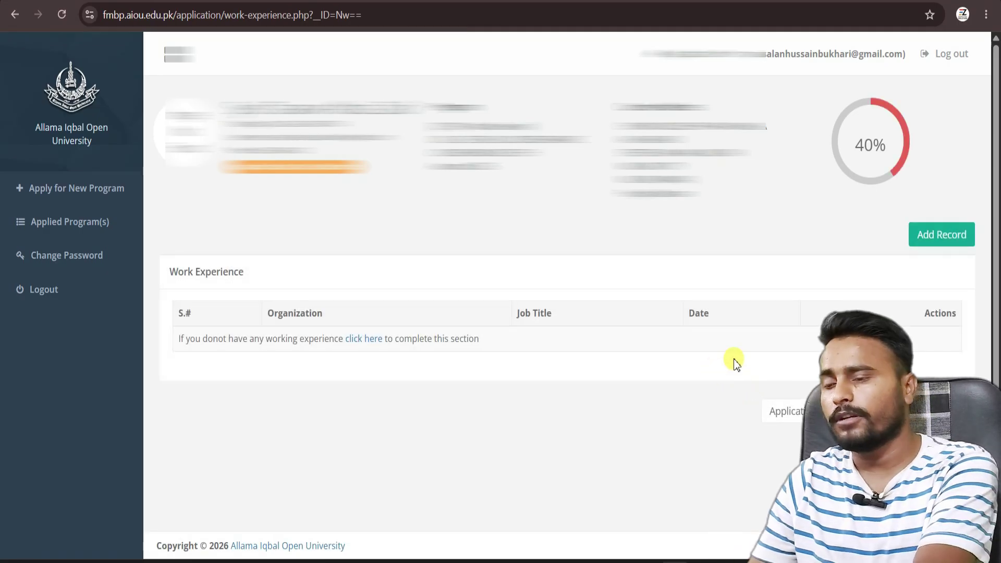
click(936, 241)
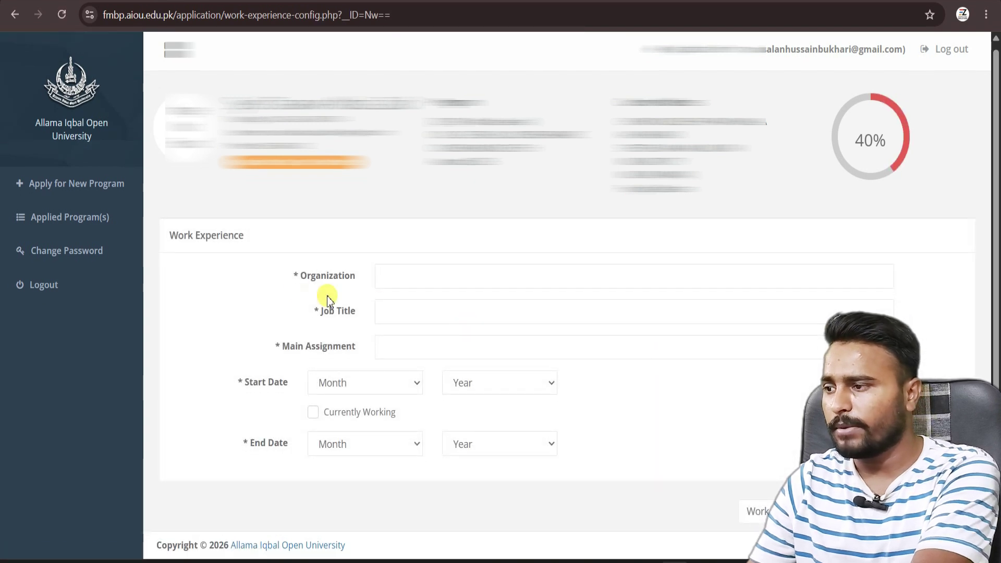
click(407, 271)
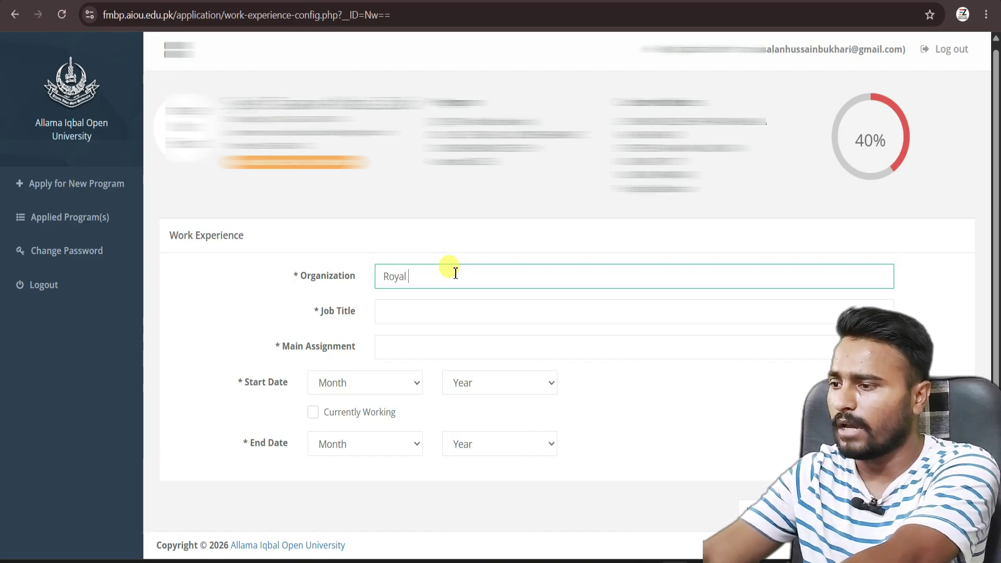
text(ics)
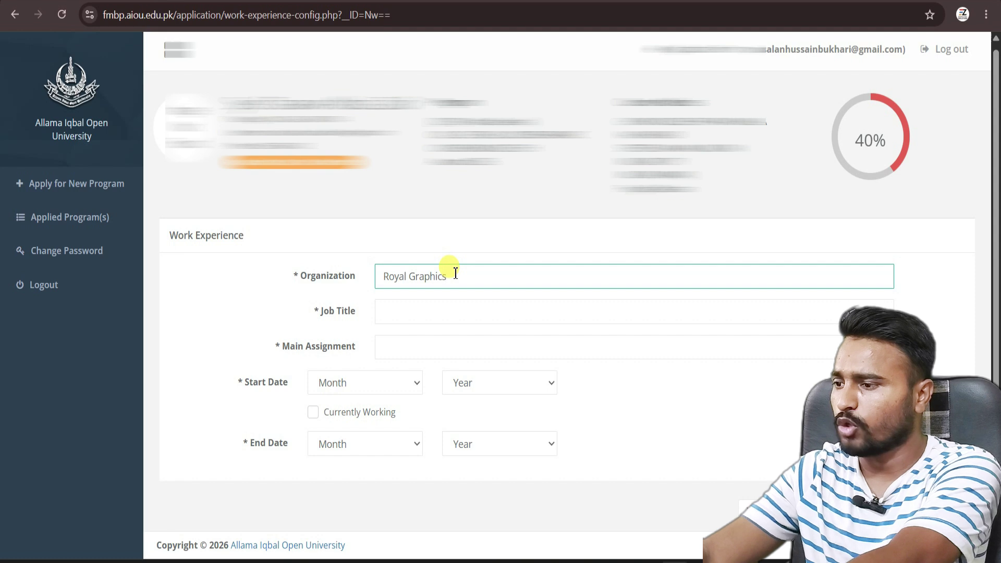
key(Tab)
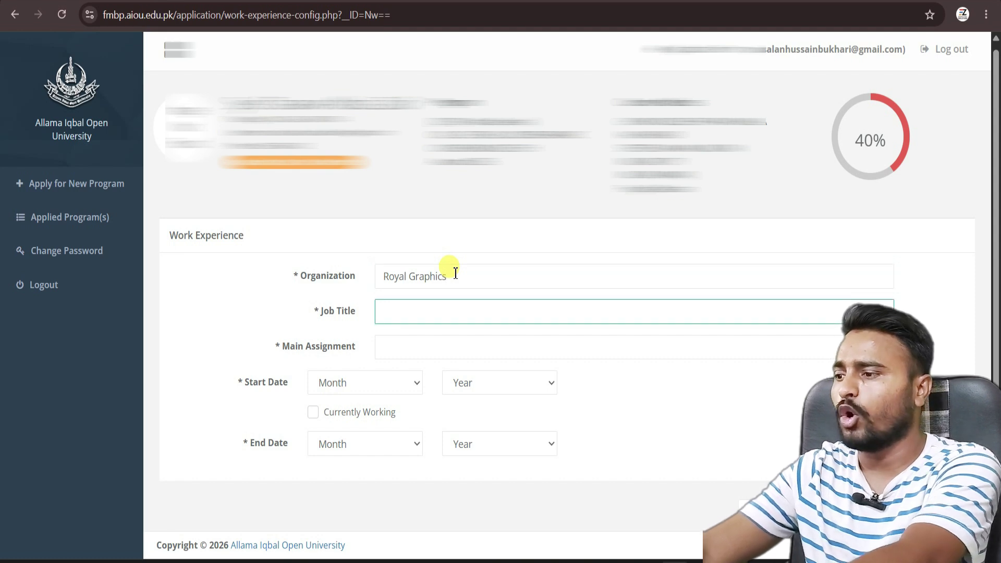
text(Graphic Designer)
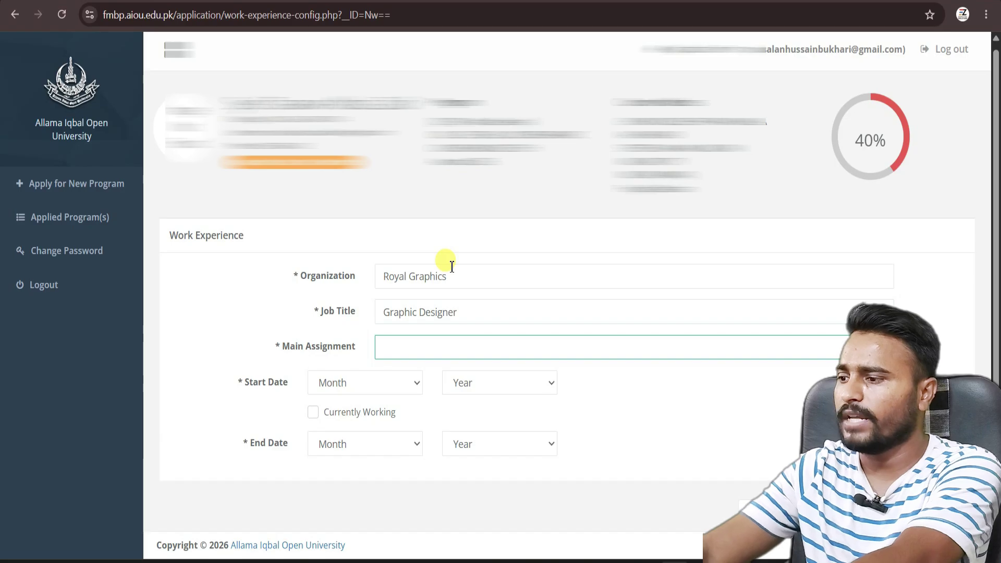
text(Graphic Designing)
key(Tab)
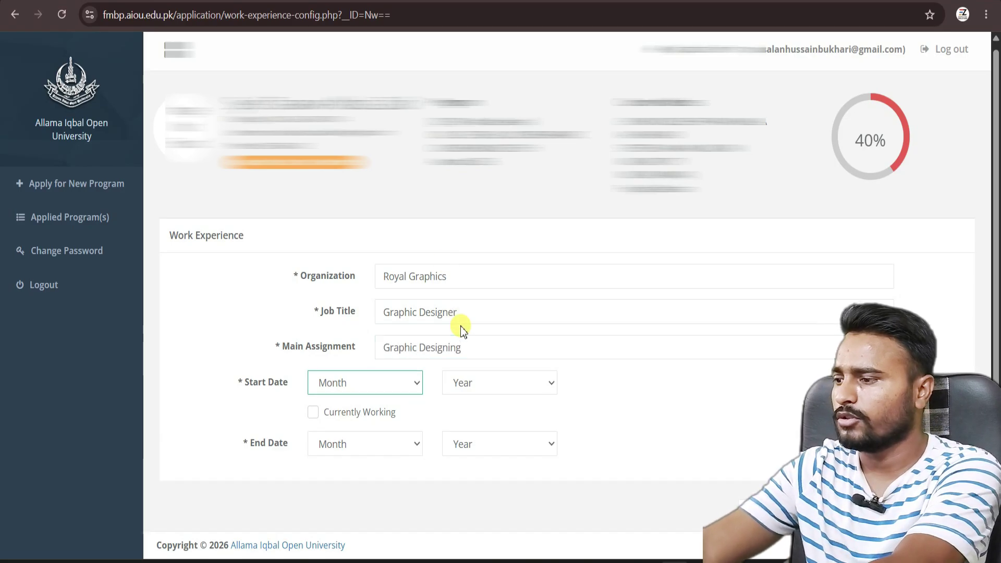
Set the work experience start date to April 2026, mark it as currently working and save the record.
click(412, 392)
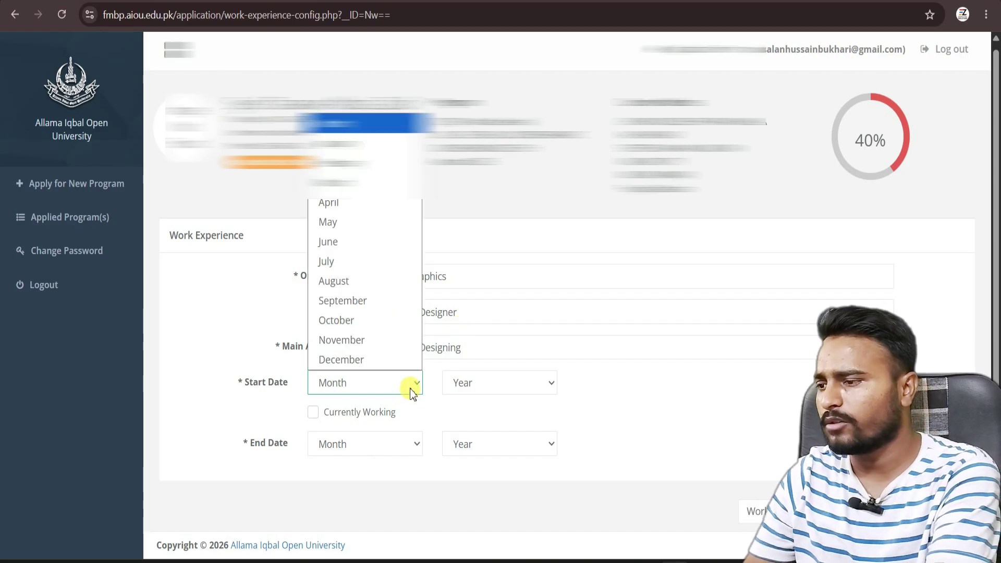
click(362, 202)
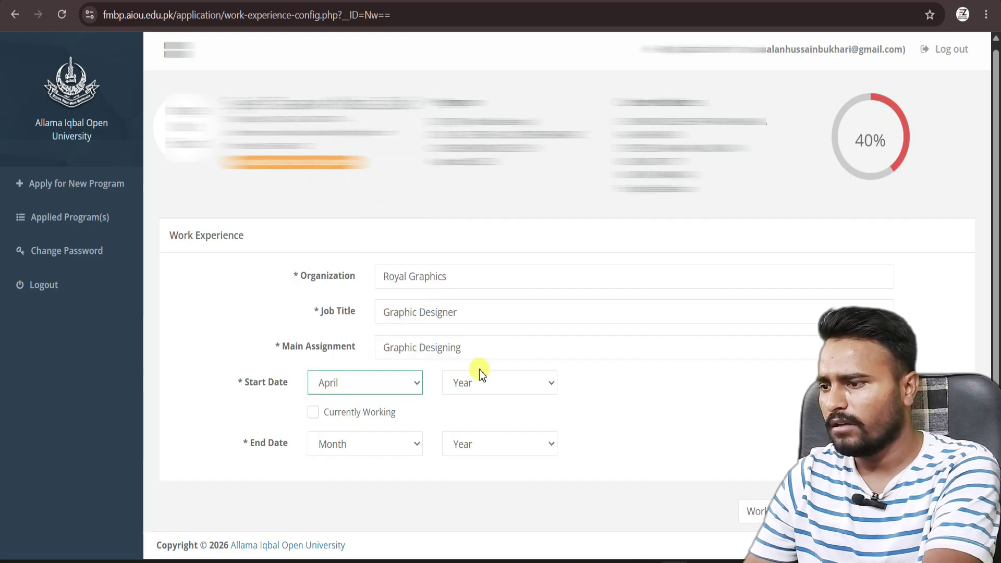
click(524, 390)
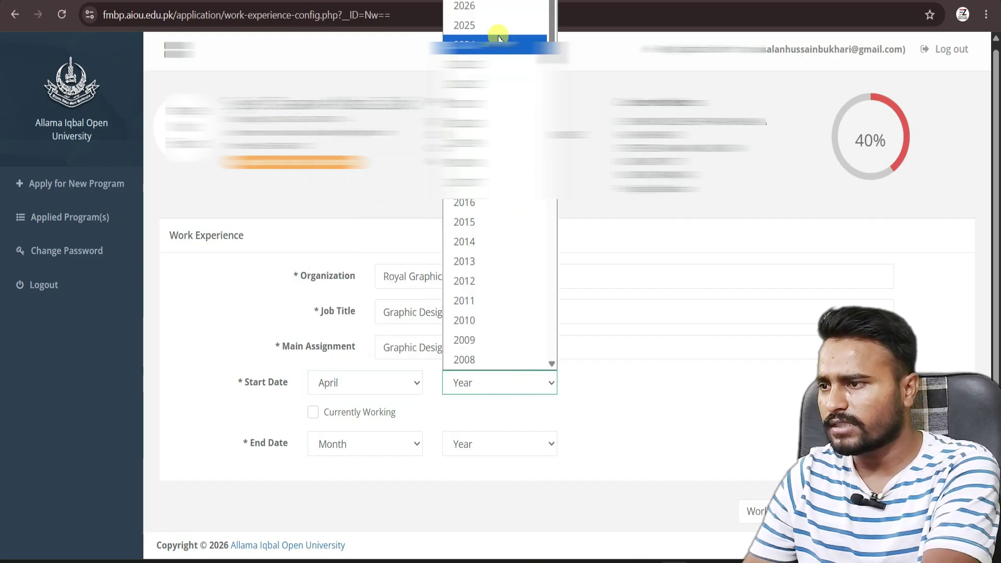
click(489, 12)
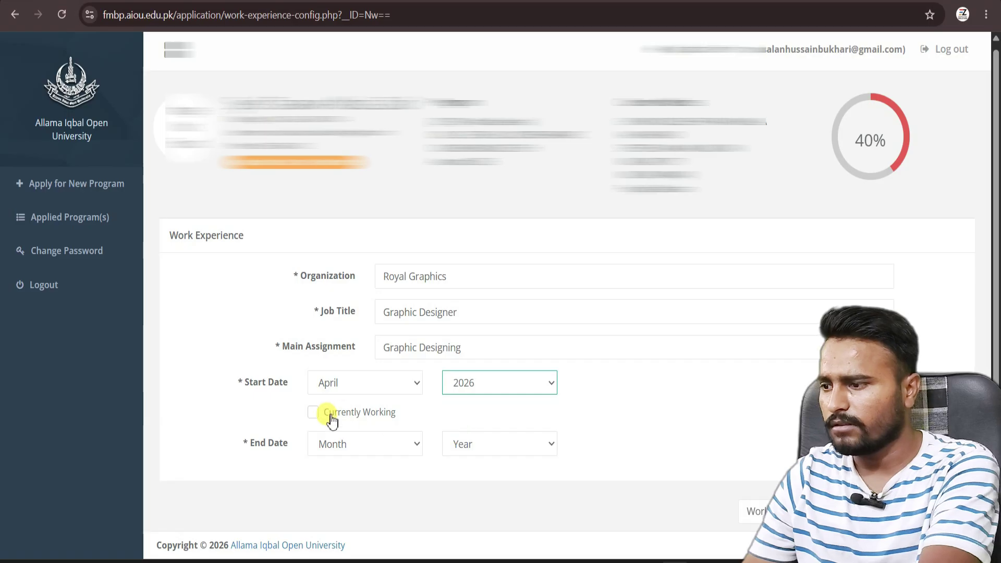
click(313, 413)
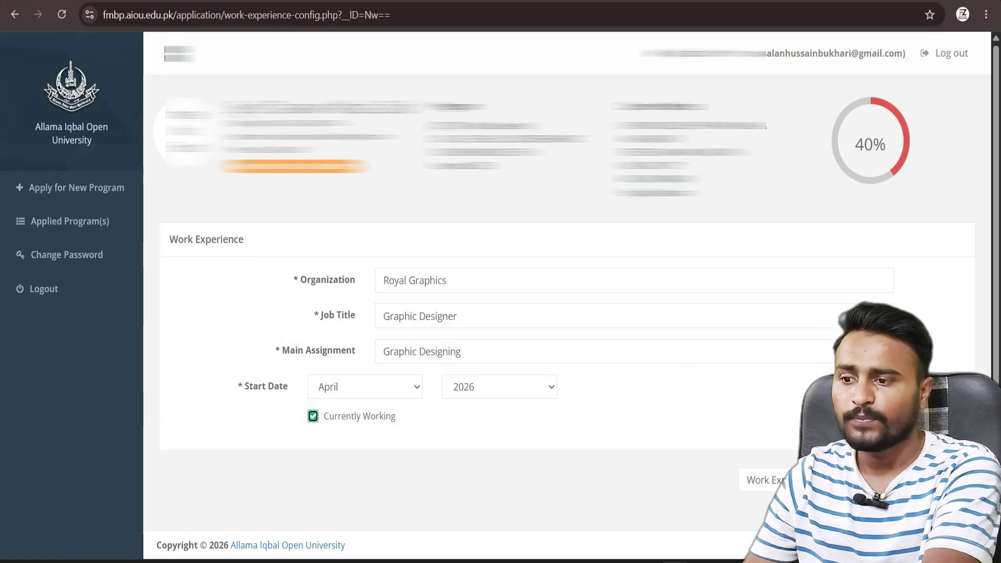
click(930, 480)
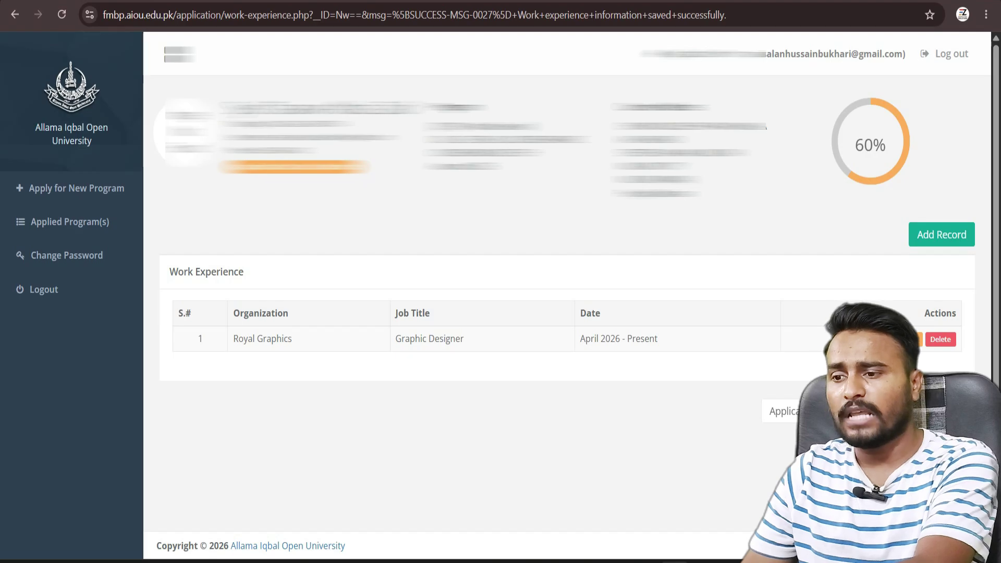
In the Courses Information section, choose AIOU202 - PAKISTAN STUDIES as compulsory and AIOU201 - ISLAMIAT as elective, and confirm adding the courses.
click(782, 411)
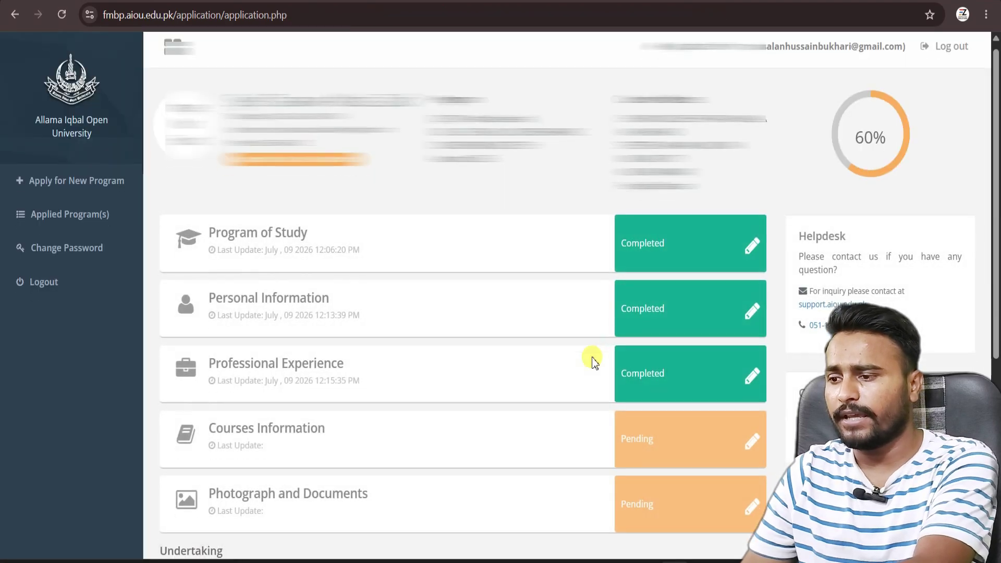
scroll(593, 361, down, 2)
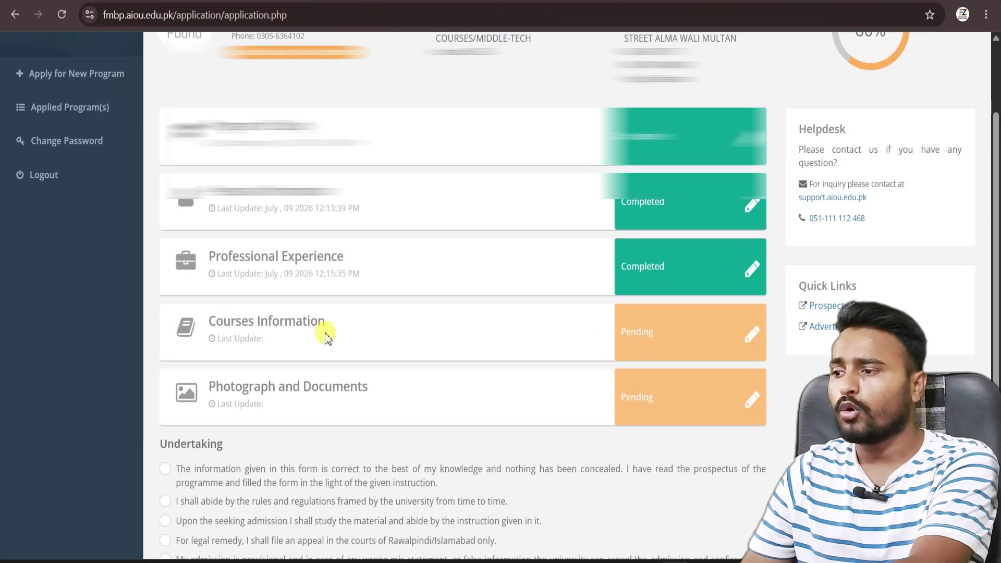
click(734, 345)
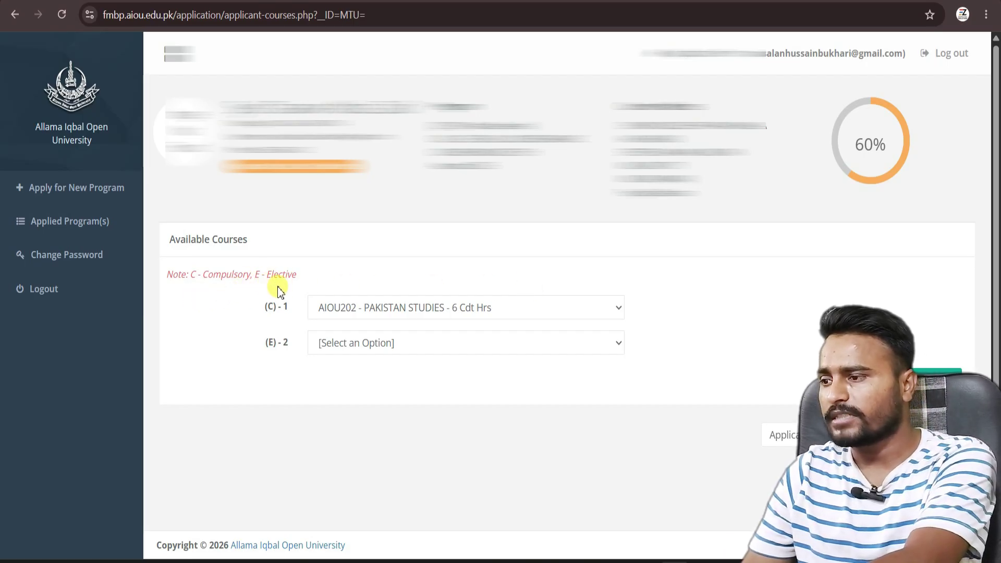
click(477, 314)
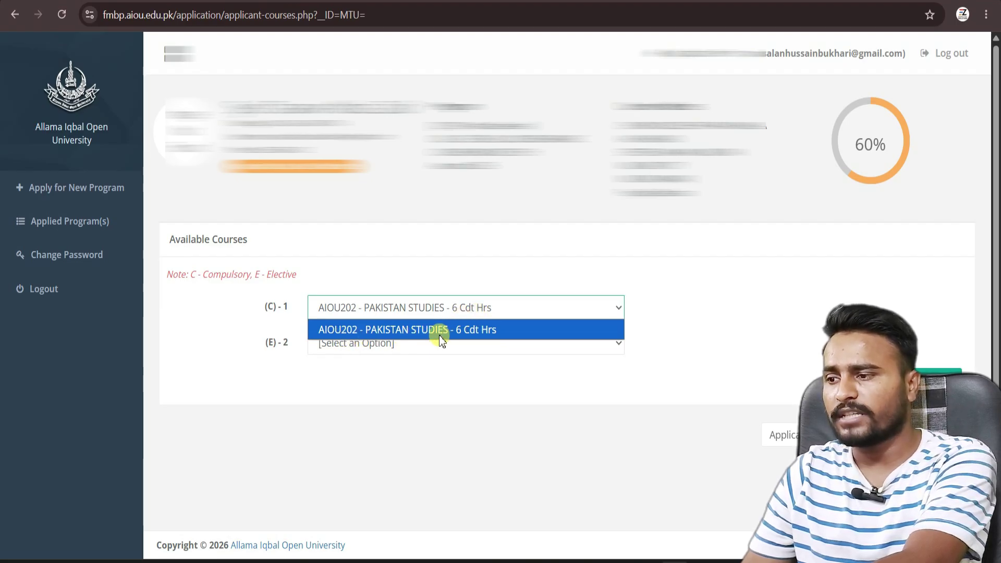
click(463, 330)
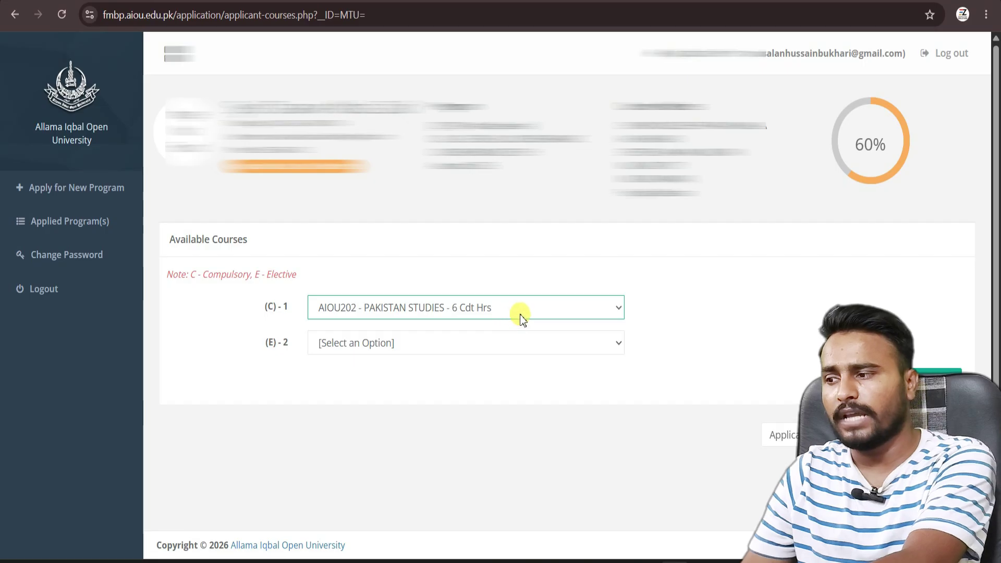
click(525, 345)
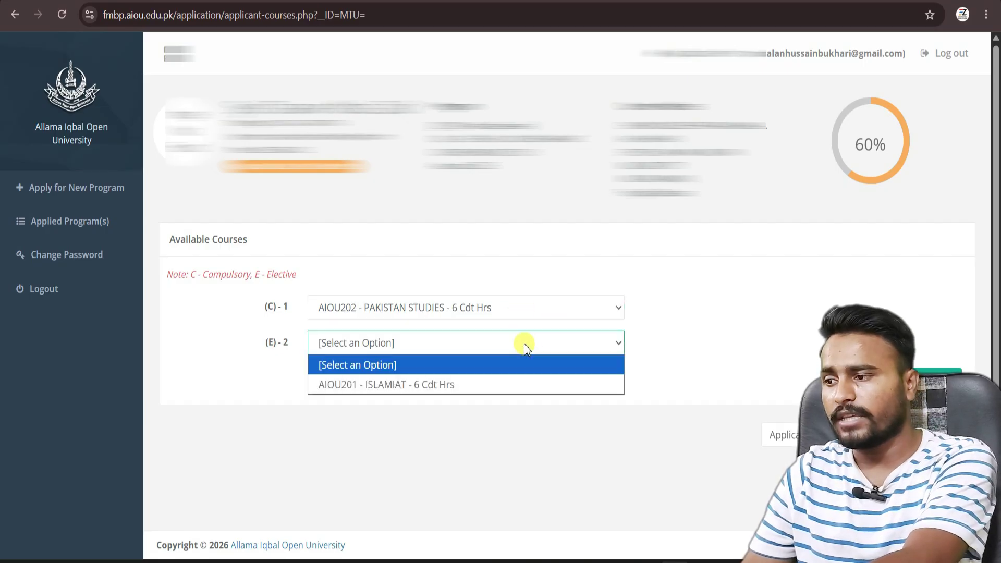
click(408, 385)
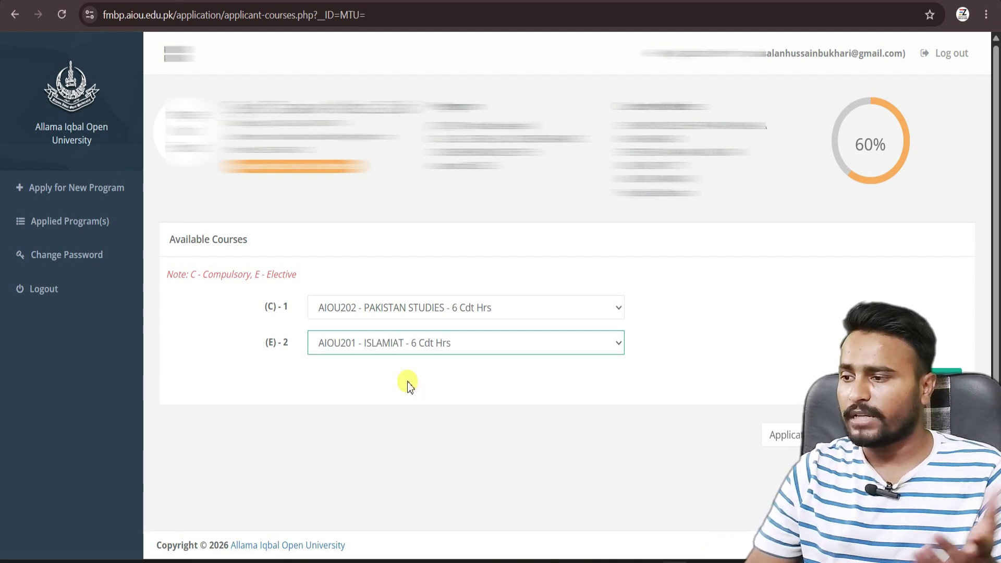
click(936, 379)
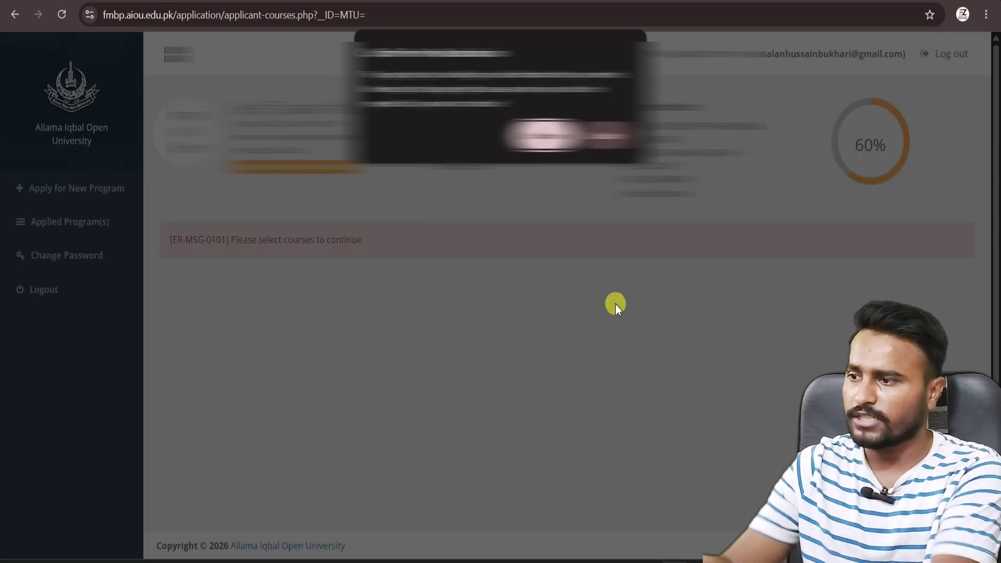
click(545, 136)
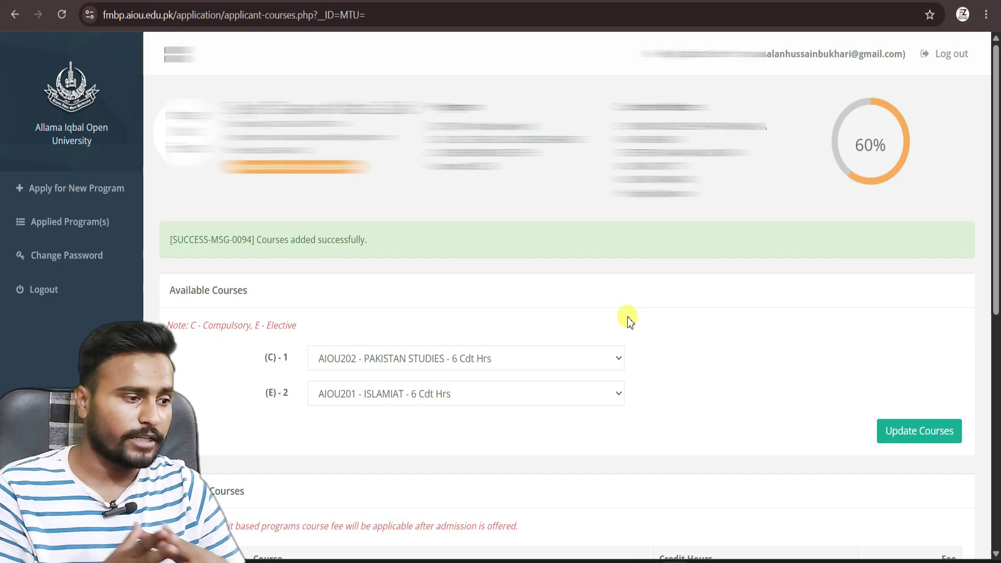
Review the selected courses and the other fee elements with their total, and save and complete the Courses Information section.
scroll(627, 318, down, 3)
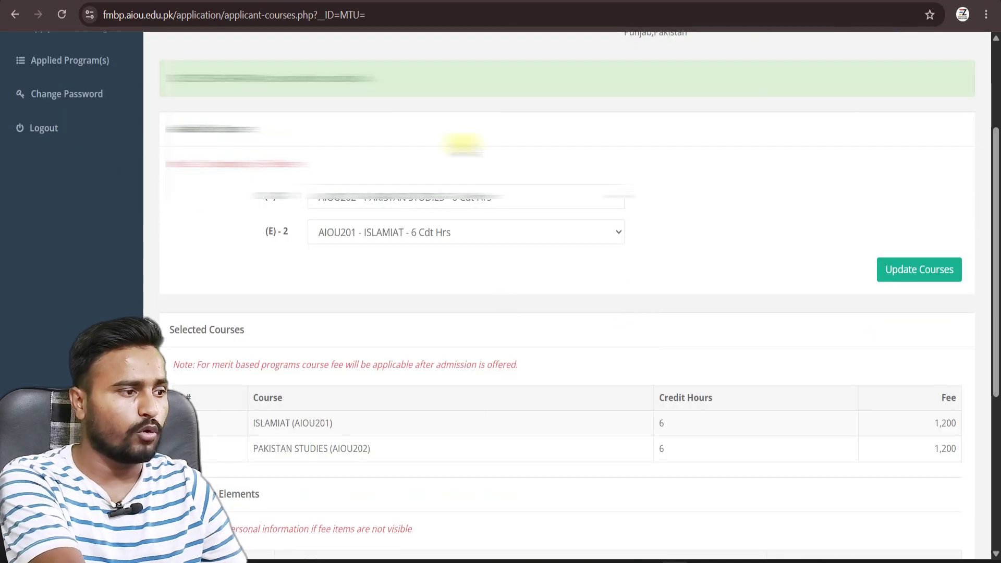
scroll(690, 277, down, 2)
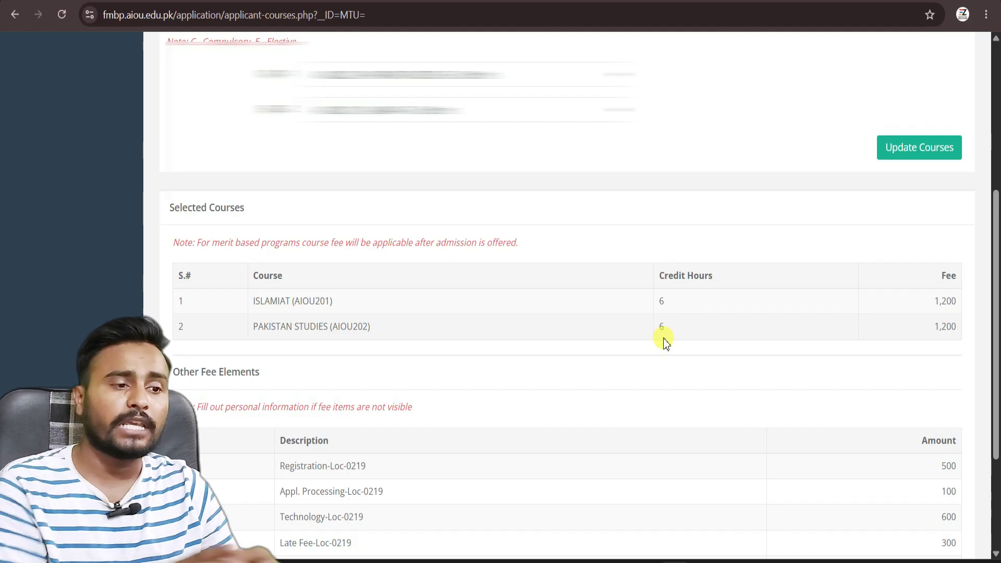
scroll(663, 339, down, 1)
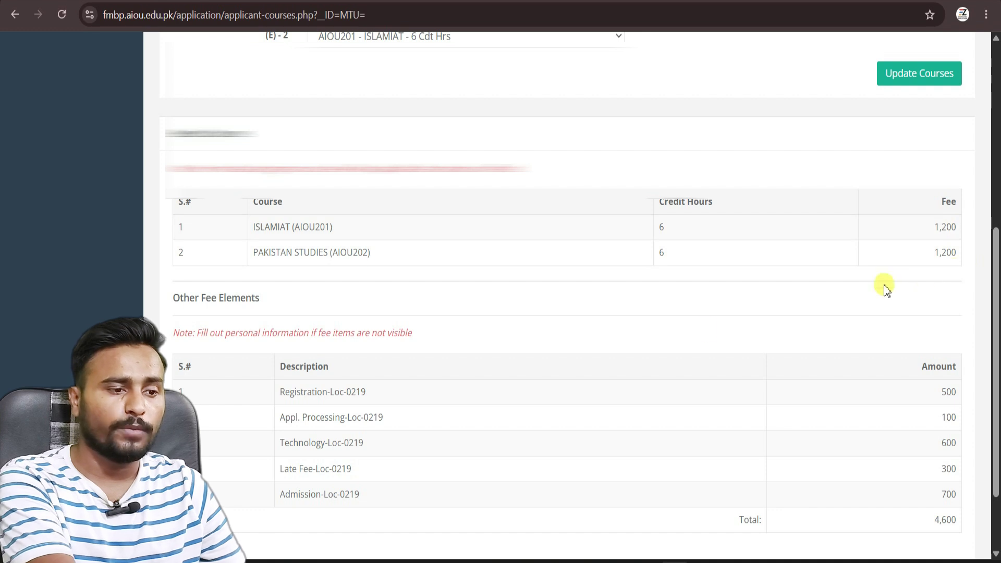
scroll(641, 301, down, 2)
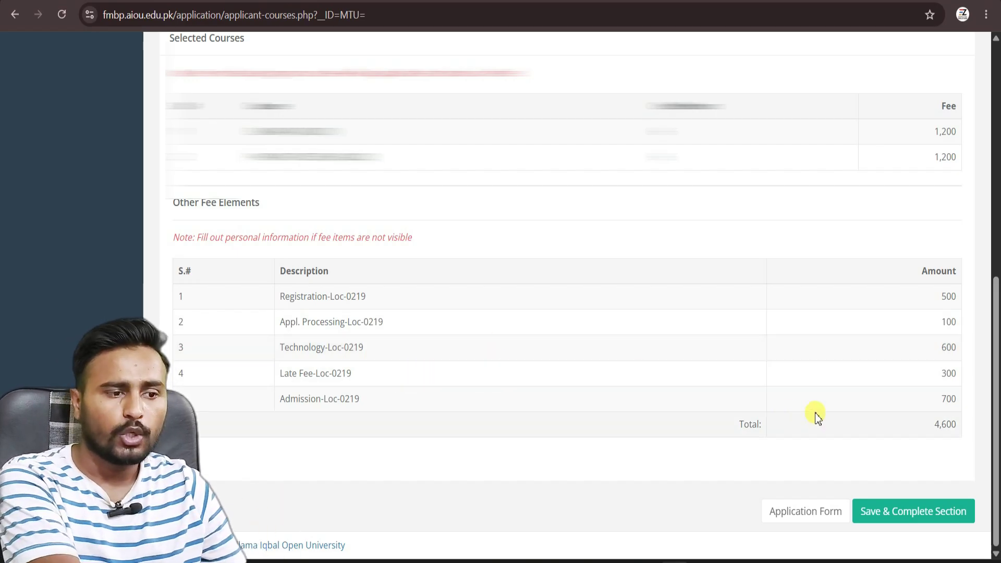
drag(921, 427, 965, 435)
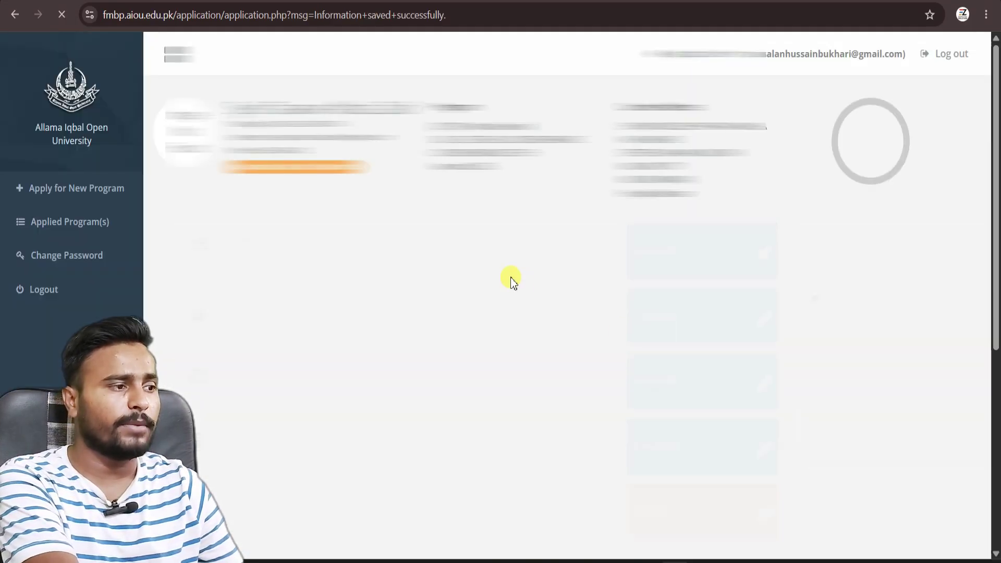
Open the Photograph and Documents section and upload the applicant's photo file as the Recent Photograph.
scroll(511, 280, down, 4)
scroll(510, 281, down, 3)
scroll(510, 280, up, 4)
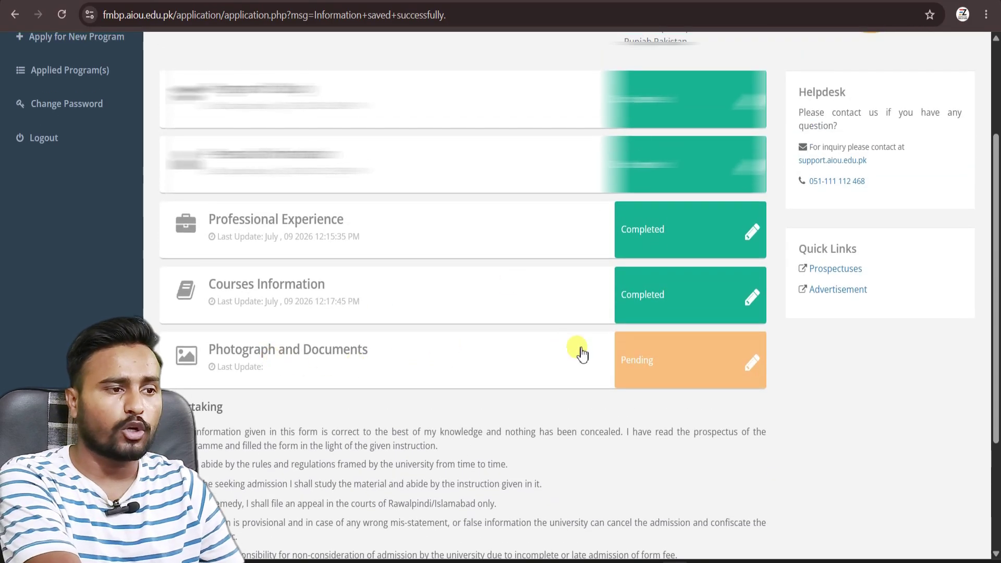
scroll(628, 349, up, 1)
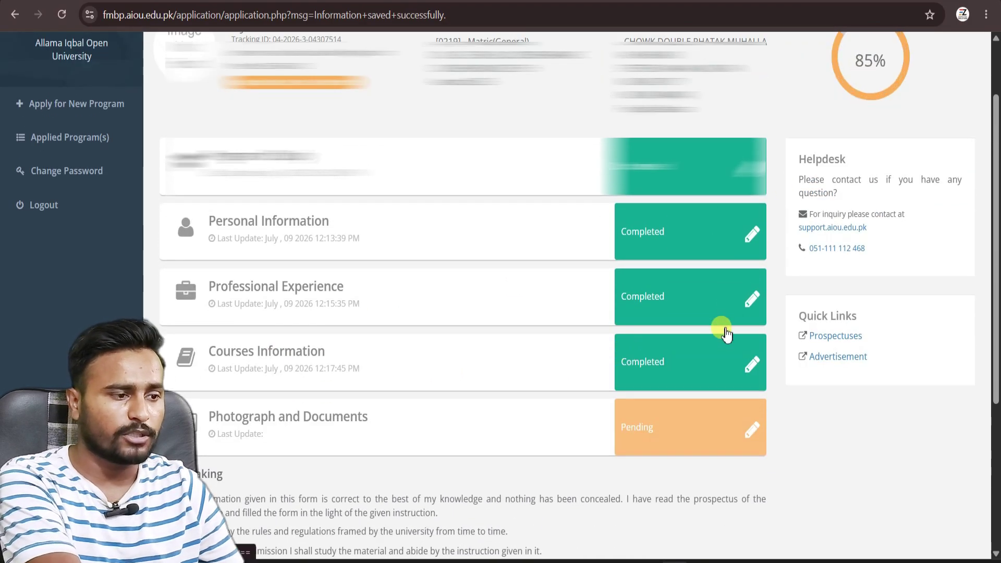
click(712, 439)
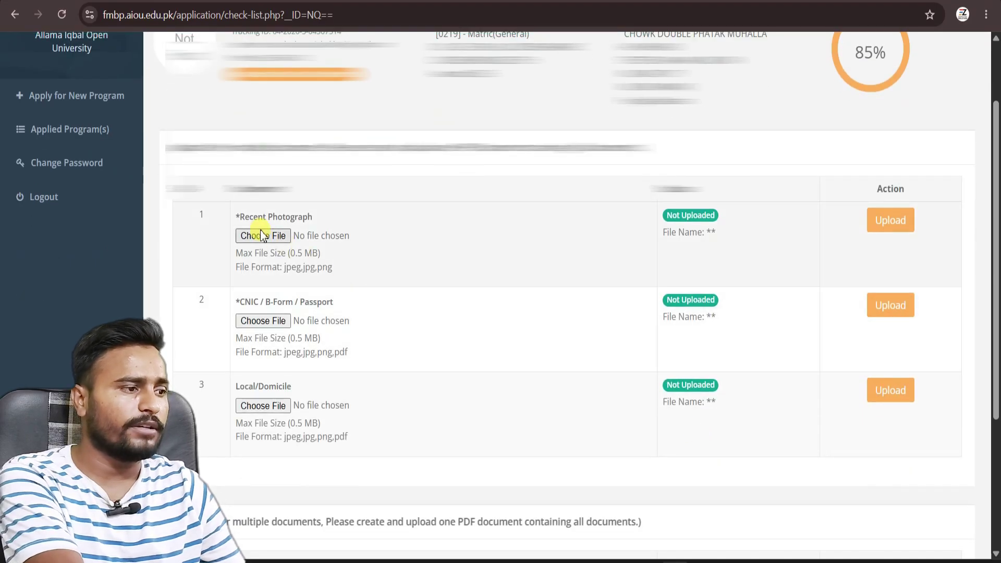
click(278, 239)
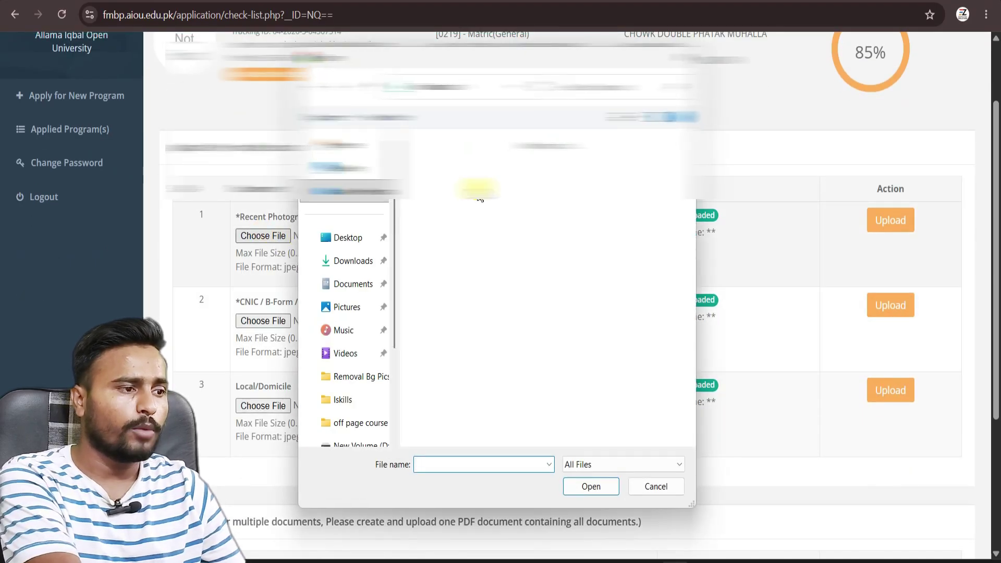
double_click(436, 179)
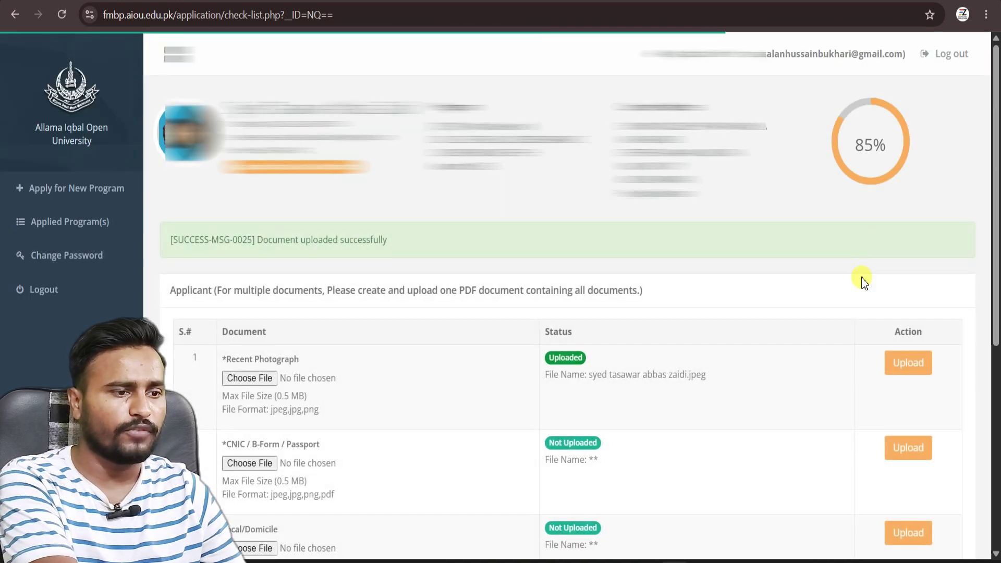
Upload B Form.jpeg as the applicant's CNIC / B-Form / Passport and father id frond.jpeg as the Father CNIC / Passport.
scroll(860, 279, down, 3)
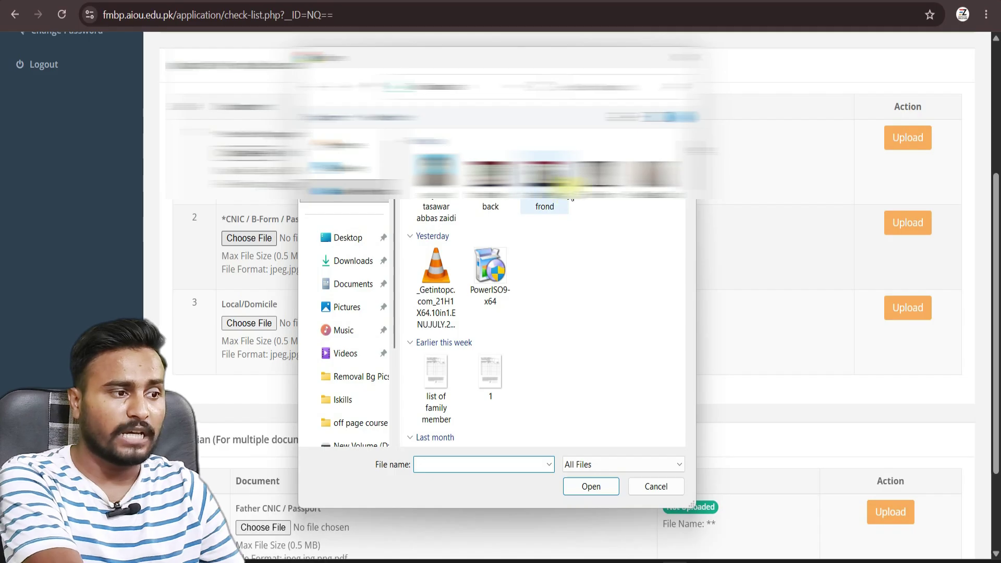
double_click(596, 188)
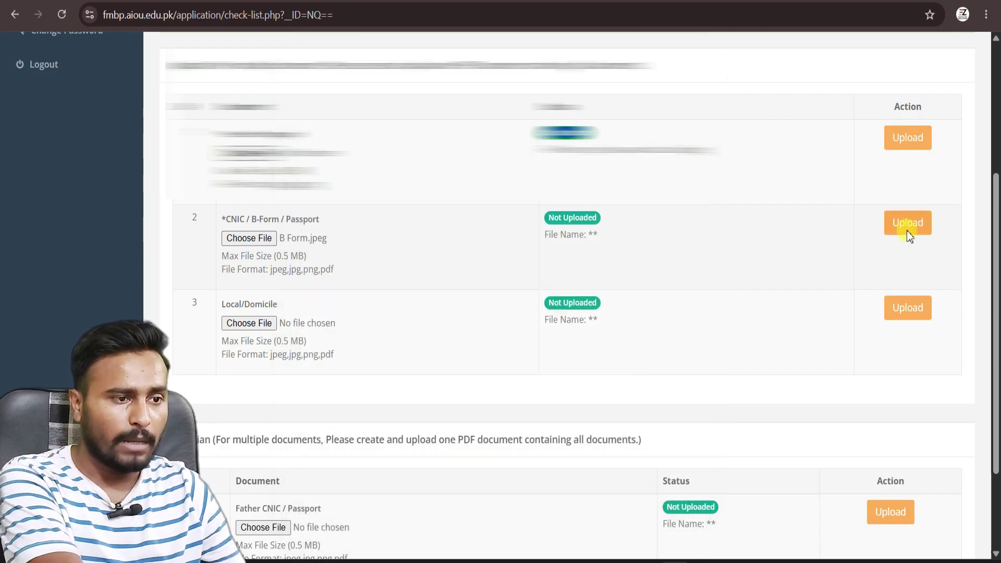
scroll(670, 292, down, 5)
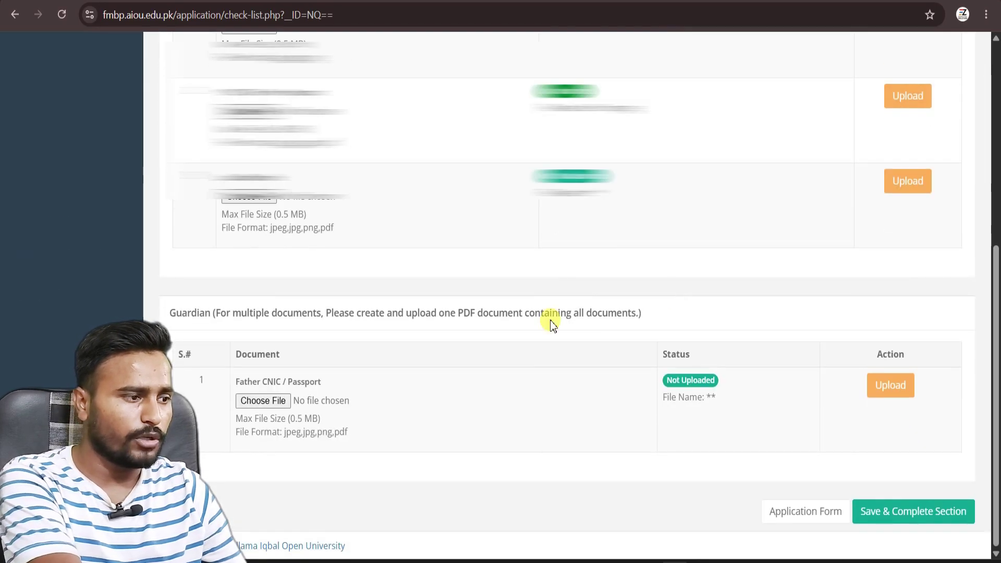
click(264, 401)
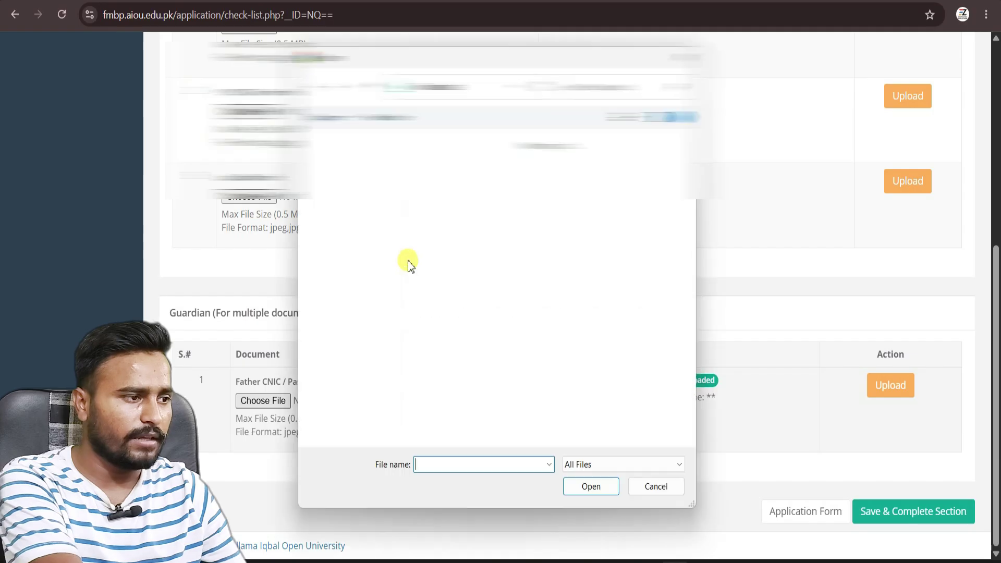
double_click(545, 201)
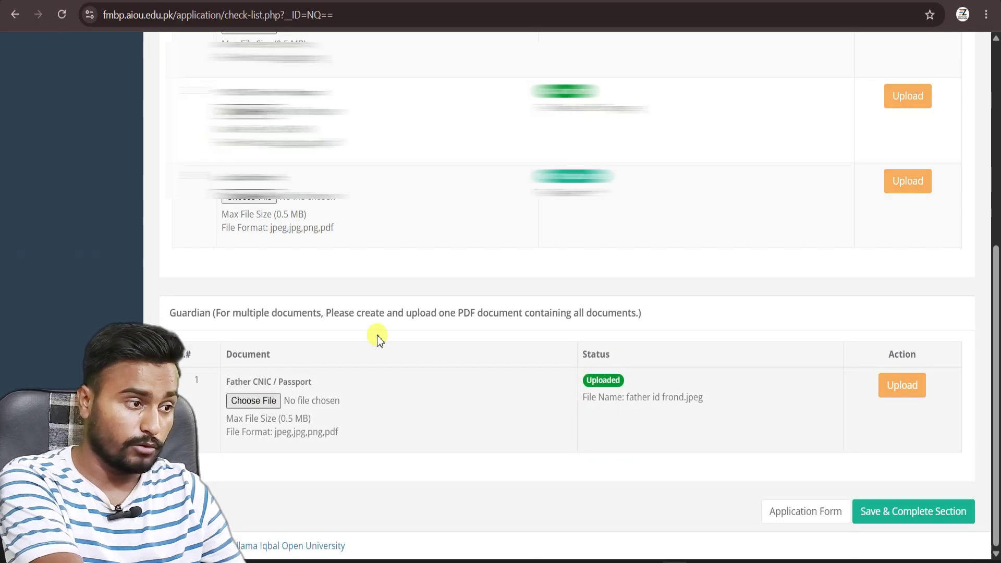
Replace the Father CNIC / Passport document with father id back.jpeg, and upload father id frond.jpeg in its place again.
double_click(495, 188)
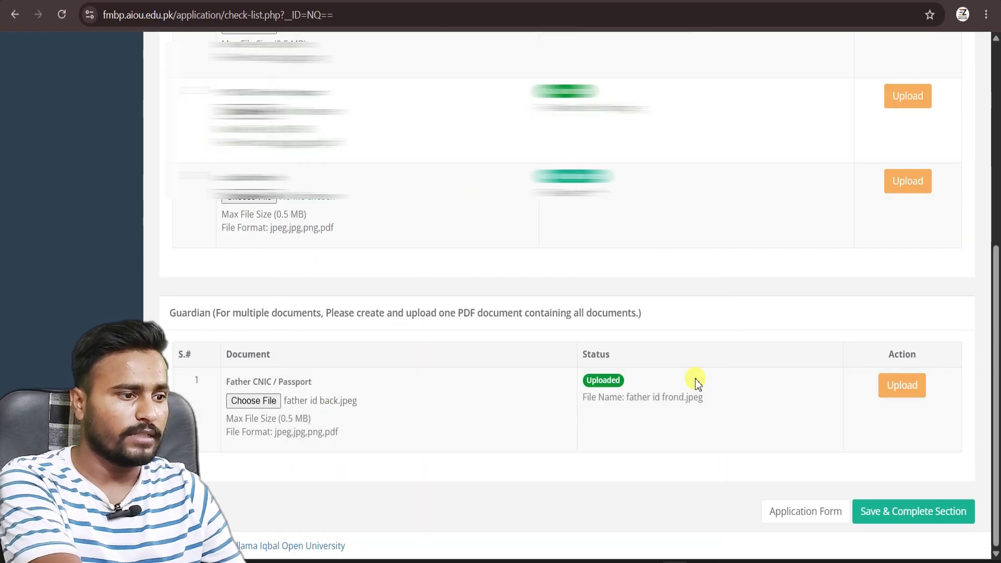
click(915, 390)
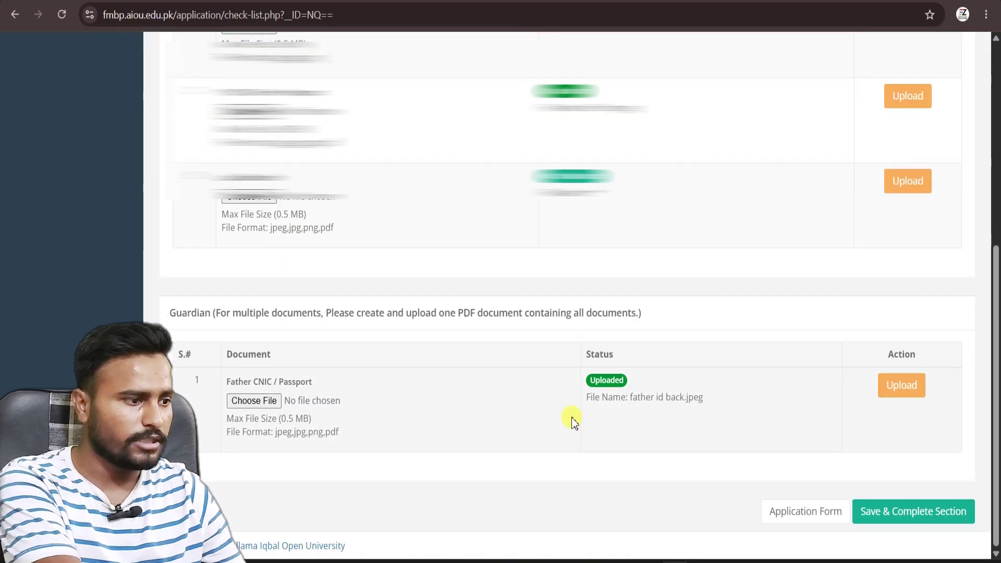
click(253, 400)
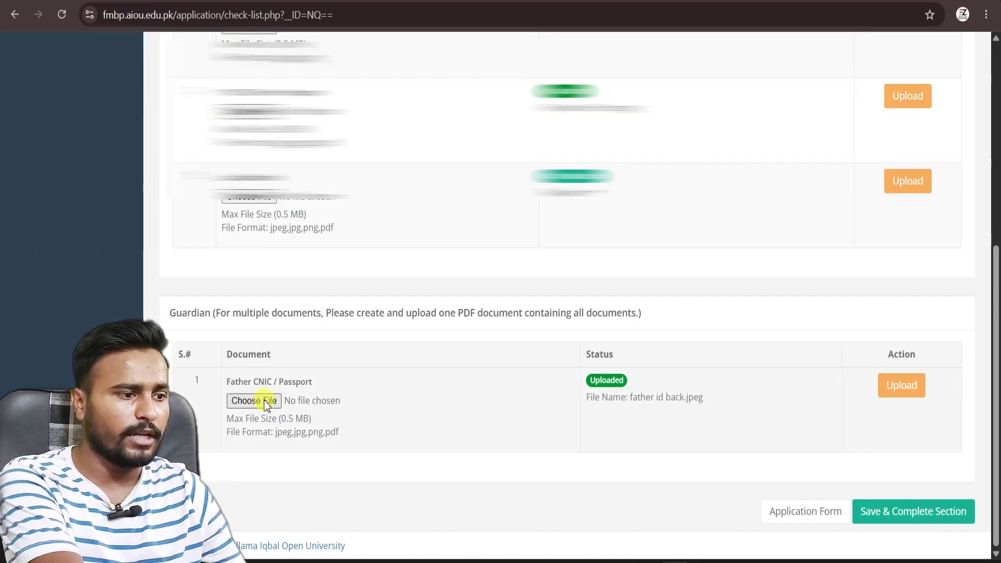
click(542, 193)
double_click(542, 193)
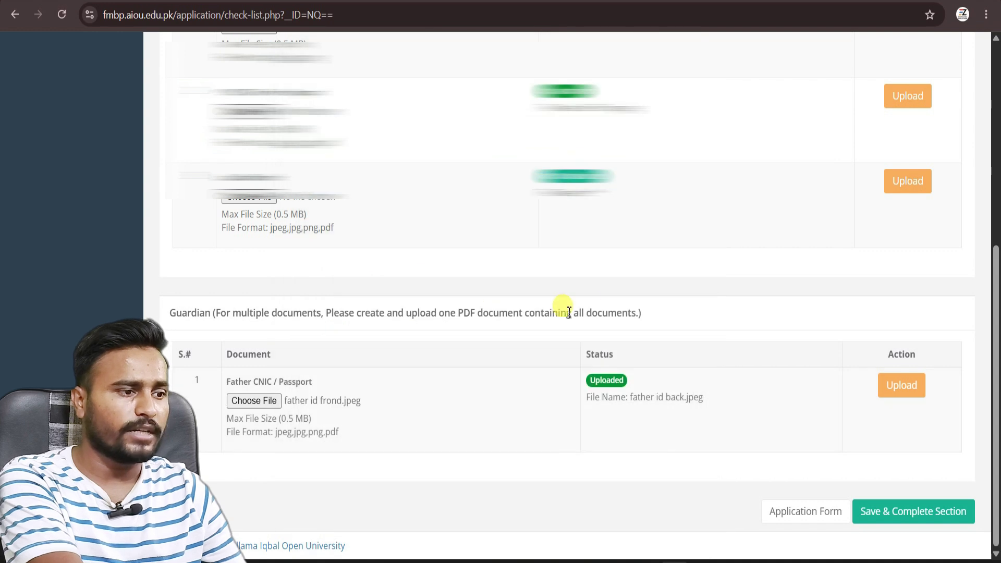
click(917, 386)
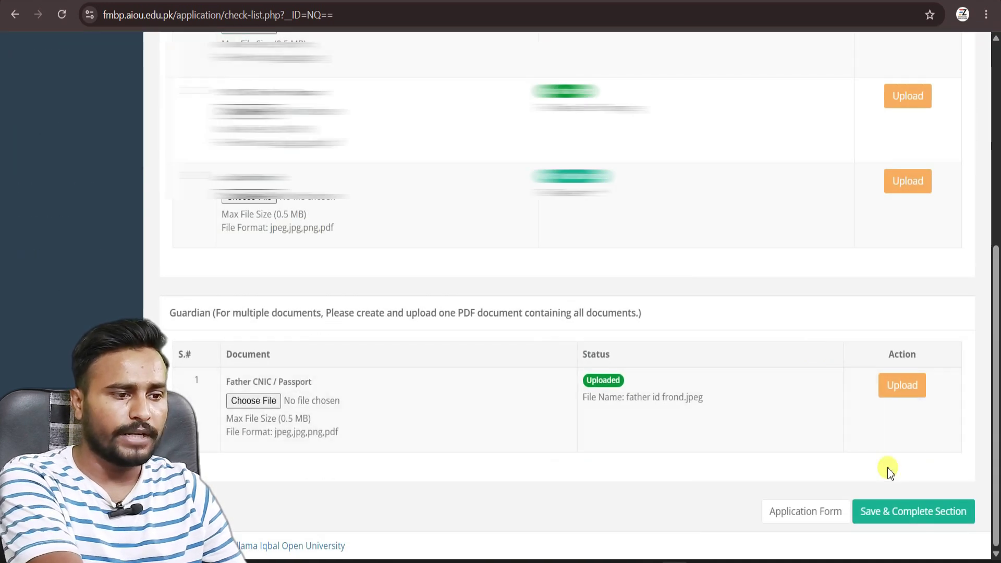
Save and complete the Photograph and Documents section, and review the application's section list down to the Undertaking.
click(935, 518)
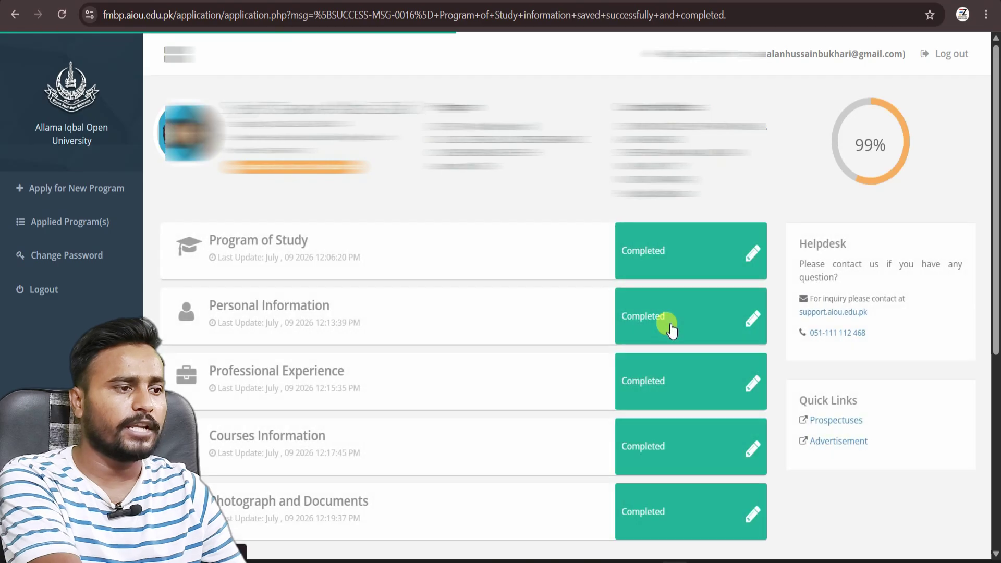
scroll(665, 324, down, 5)
scroll(744, 232, down, 1)
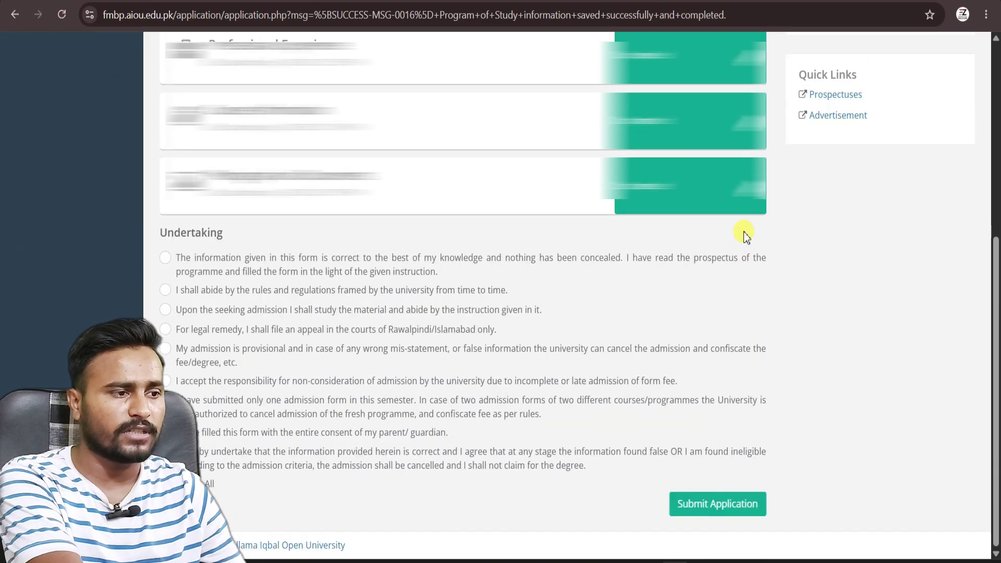
scroll(744, 230, up, 5)
scroll(266, 276, down, 5)
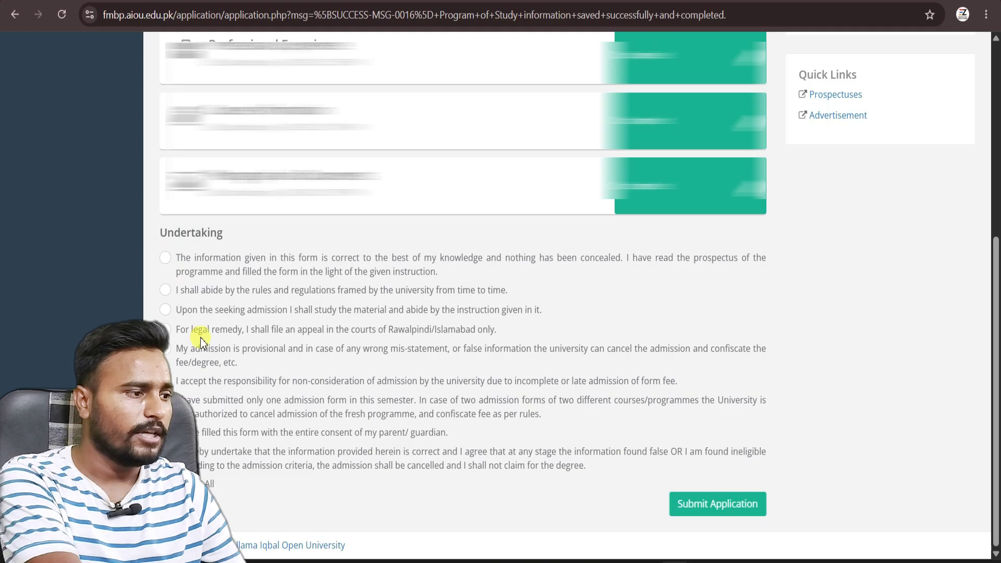
Accept all the Undertaking statements, and submit the application with the final submission confirmed.
click(165, 259)
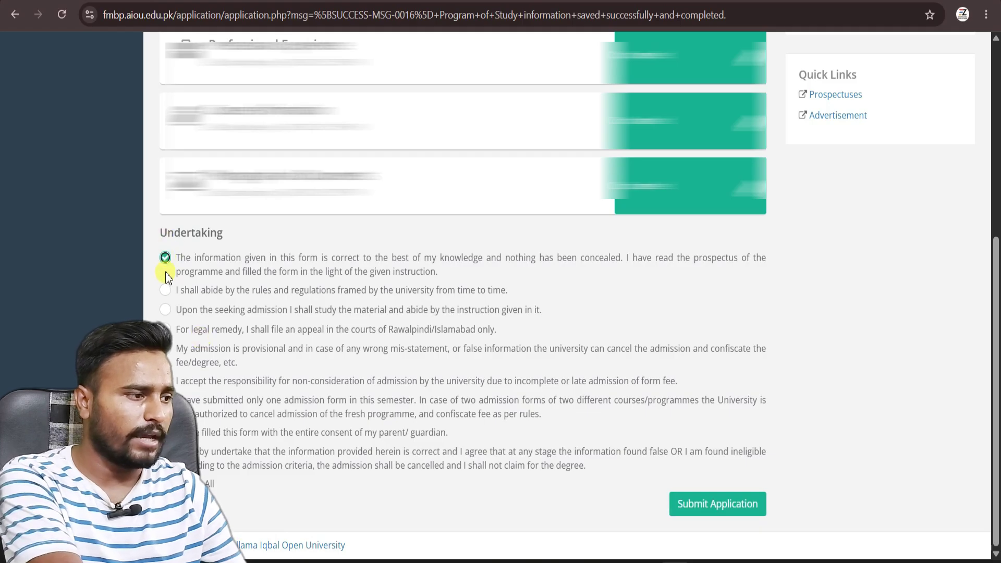
click(165, 290)
click(165, 310)
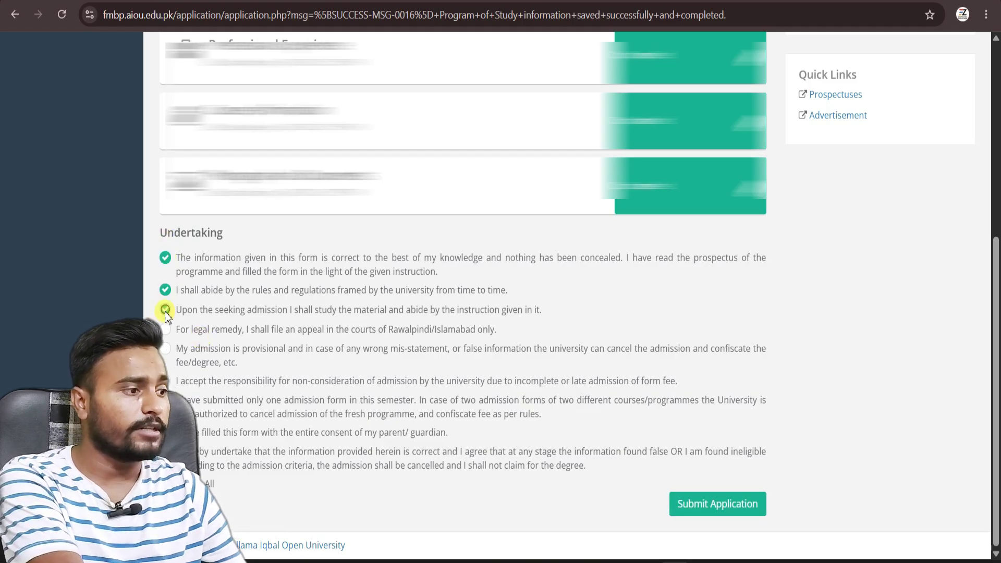
click(165, 328)
click(166, 349)
click(166, 380)
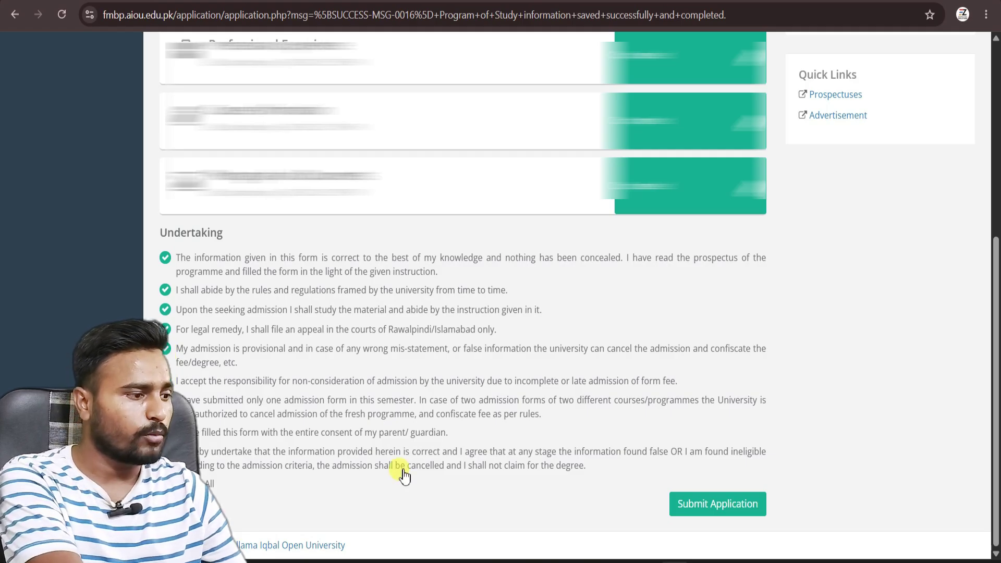
click(717, 508)
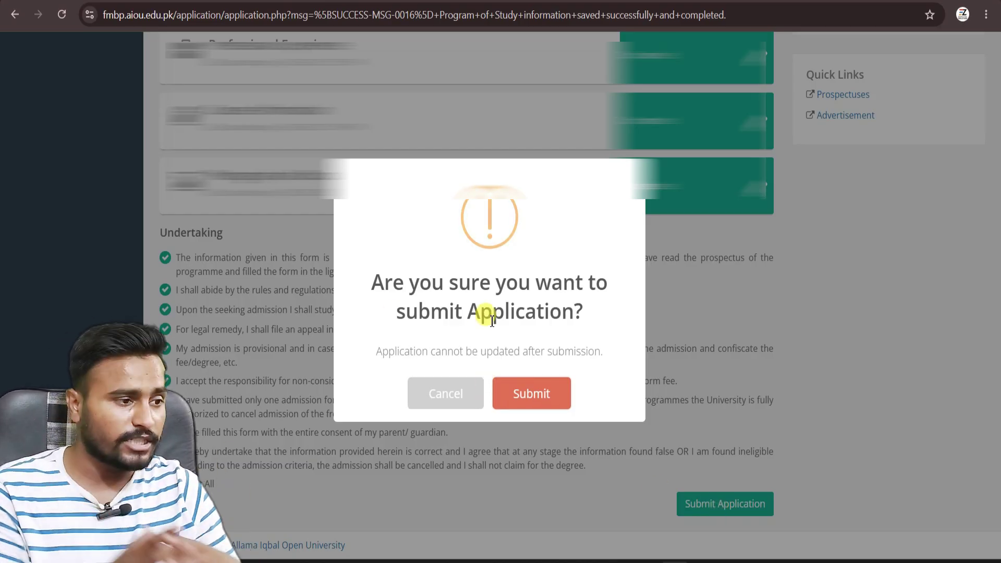
click(524, 398)
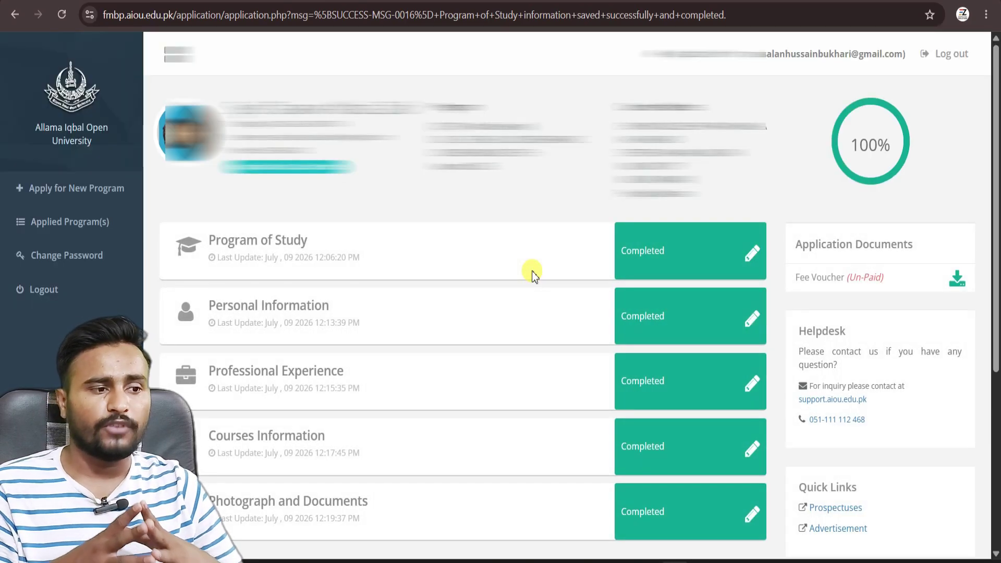
Review the submitted application's sections and download the Fee Voucher from the Application Documents.
scroll(531, 271, down, 2)
scroll(532, 270, up, 1)
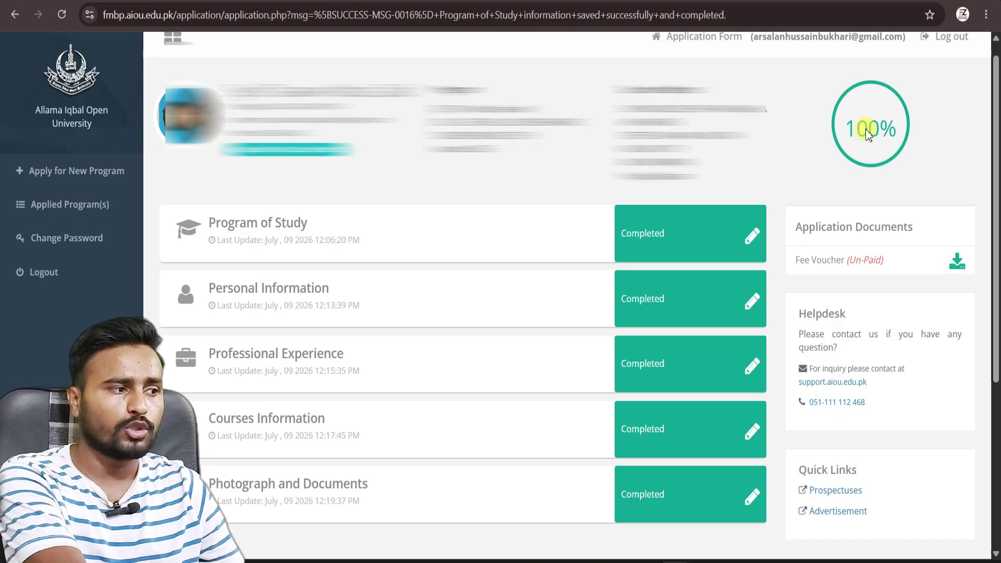
scroll(818, 213, down, 5)
scroll(737, 265, up, 6)
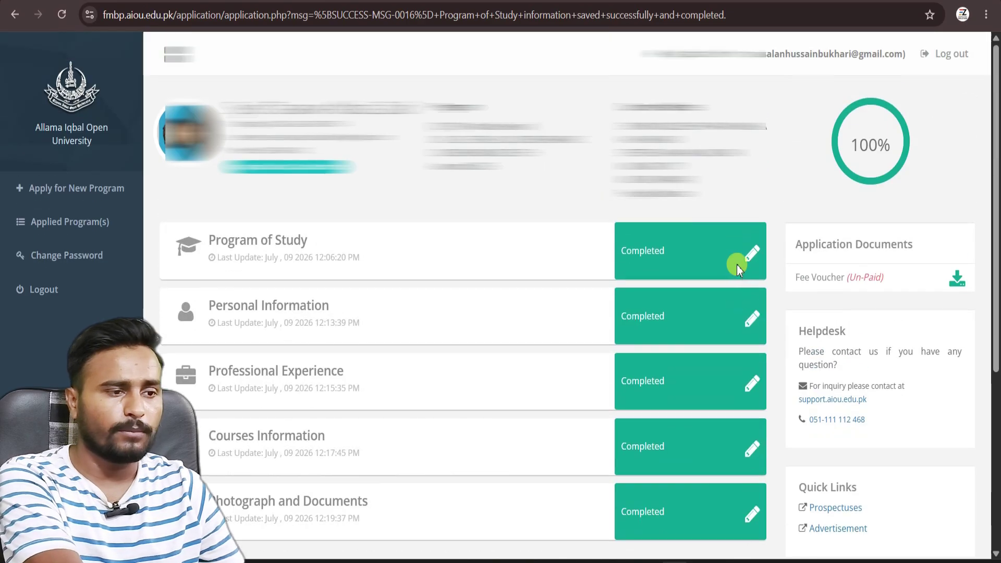
drag(886, 279, 817, 275)
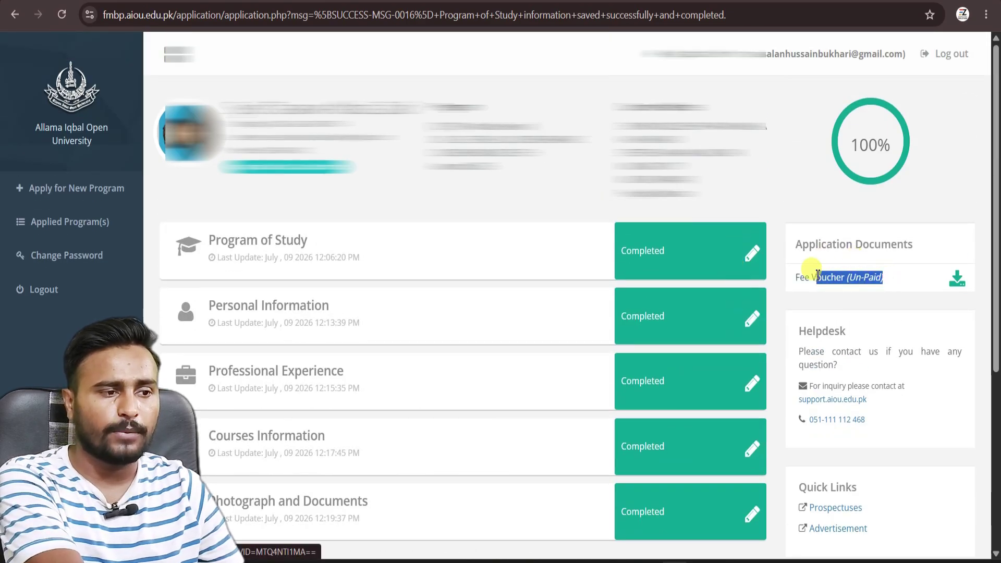
click(887, 252)
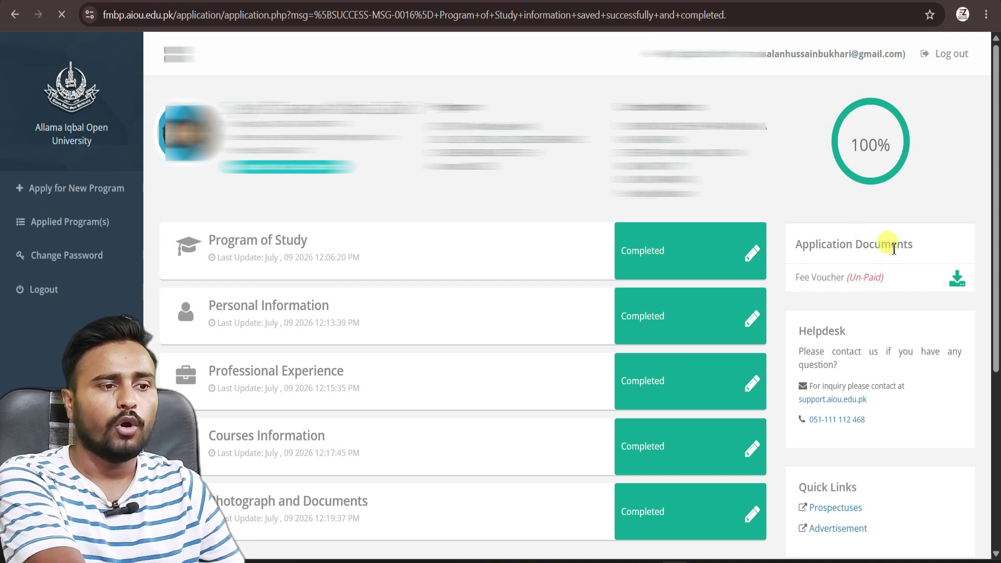
click(959, 285)
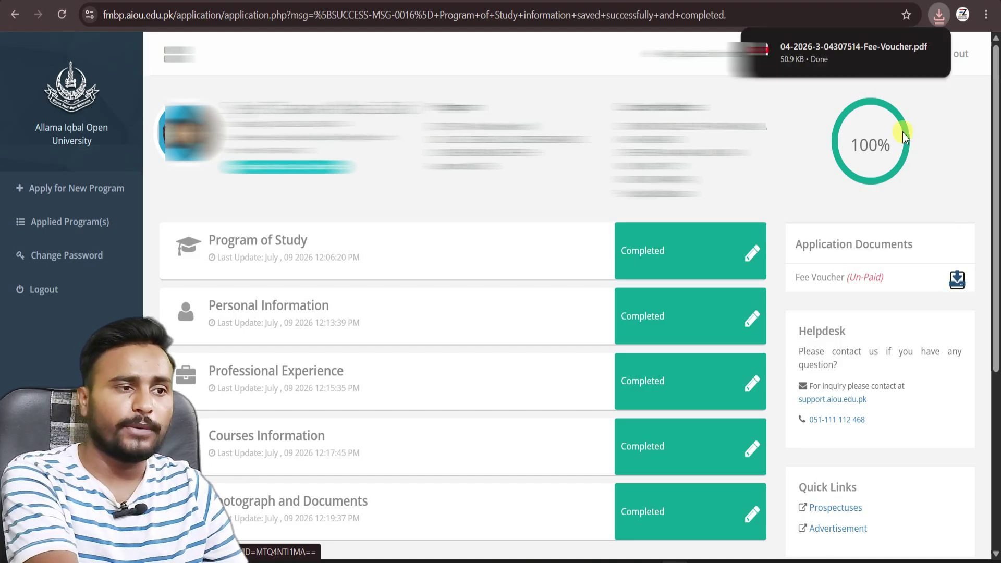
Open the downloaded fee voucher PDF, examine its applicant details and fee items, and return to the application page.
click(843, 60)
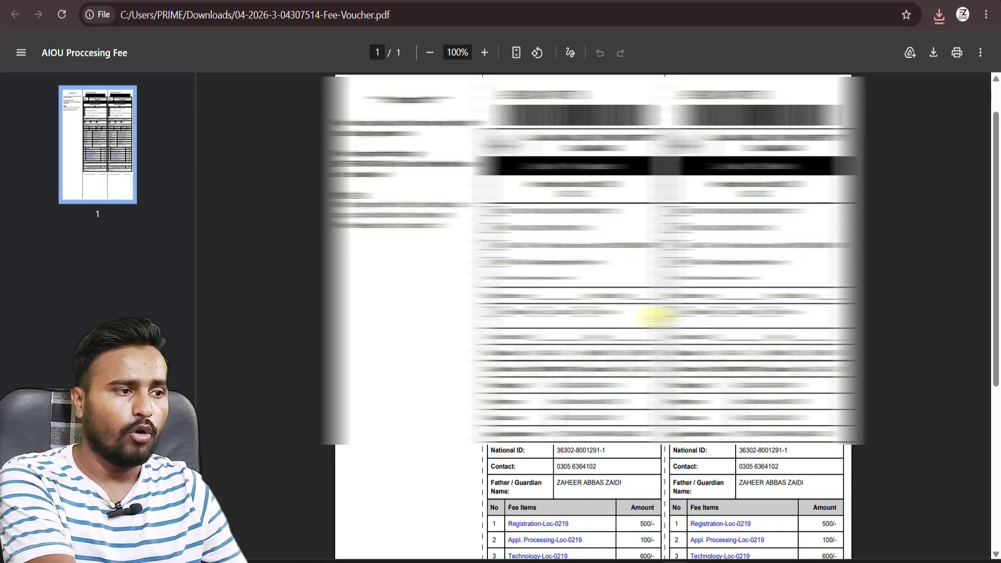
scroll(654, 315, down, 5)
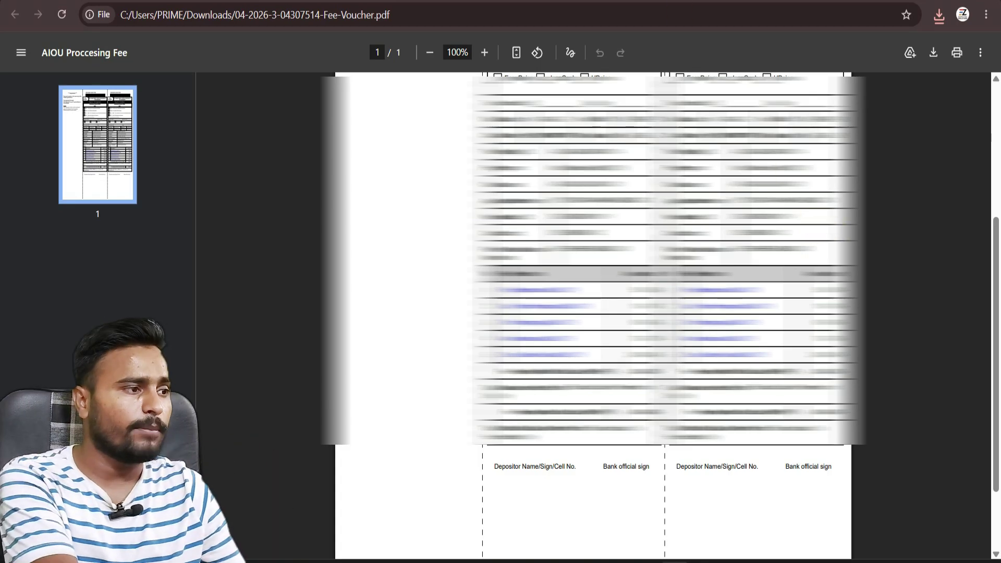
key(ctrl+shift+Tab)
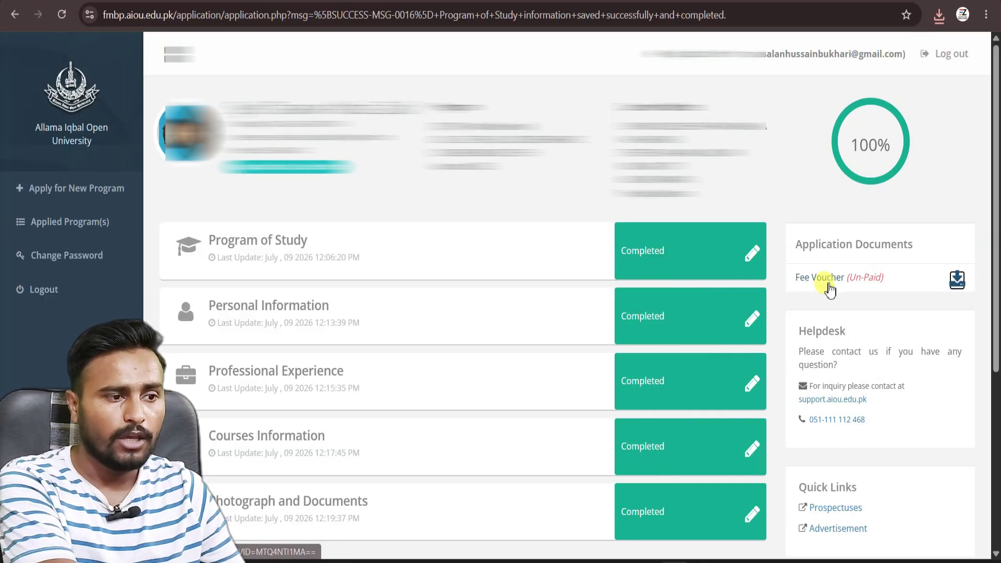